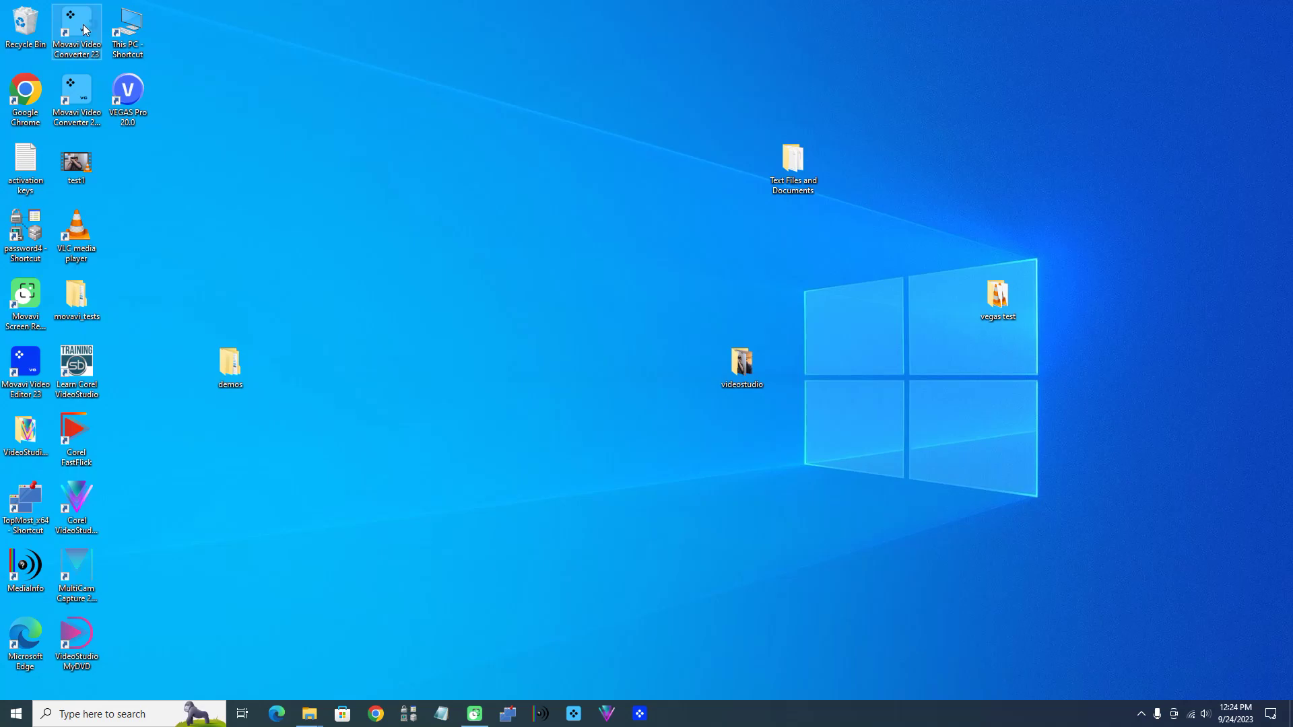
Step: Launch Movavi Video Converter 23 from its desktop shortcut
{"action": "double_click", "coordinate": [83, 24]}
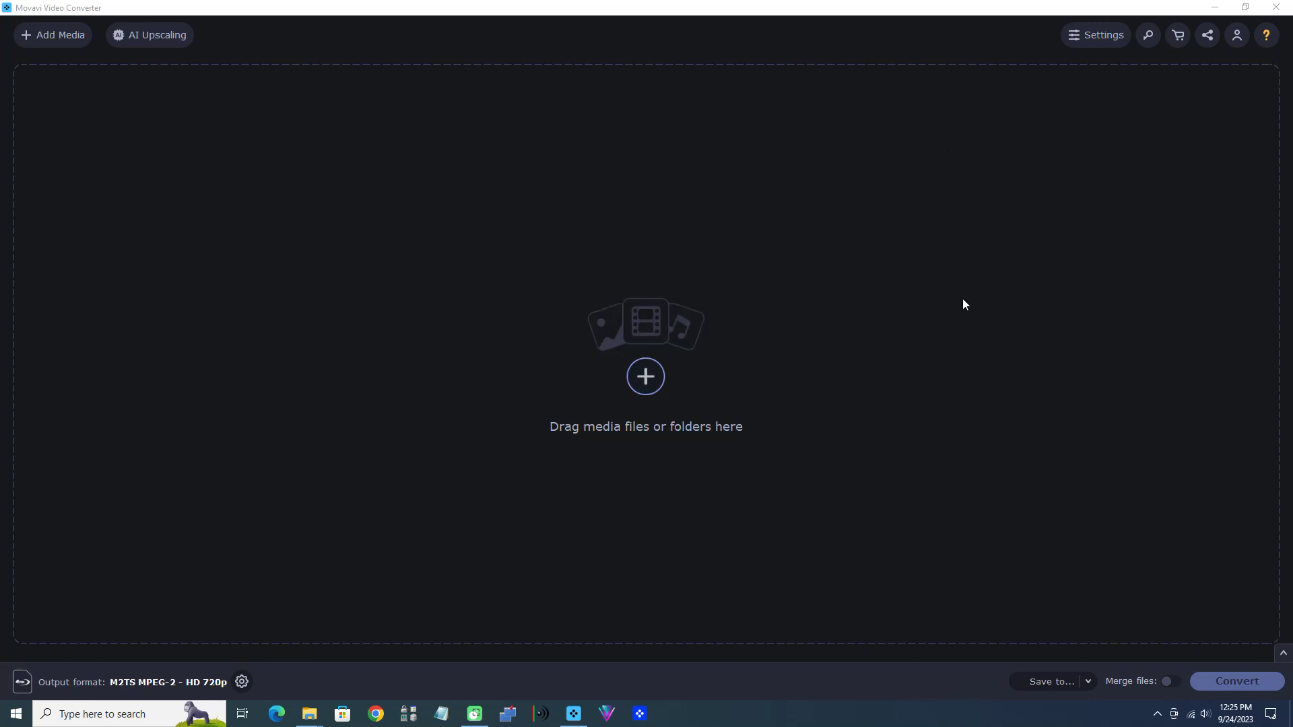
Step: Once the empty main window loads, open the settings menu
{"action": "left_click", "coordinate": [1084, 33]}
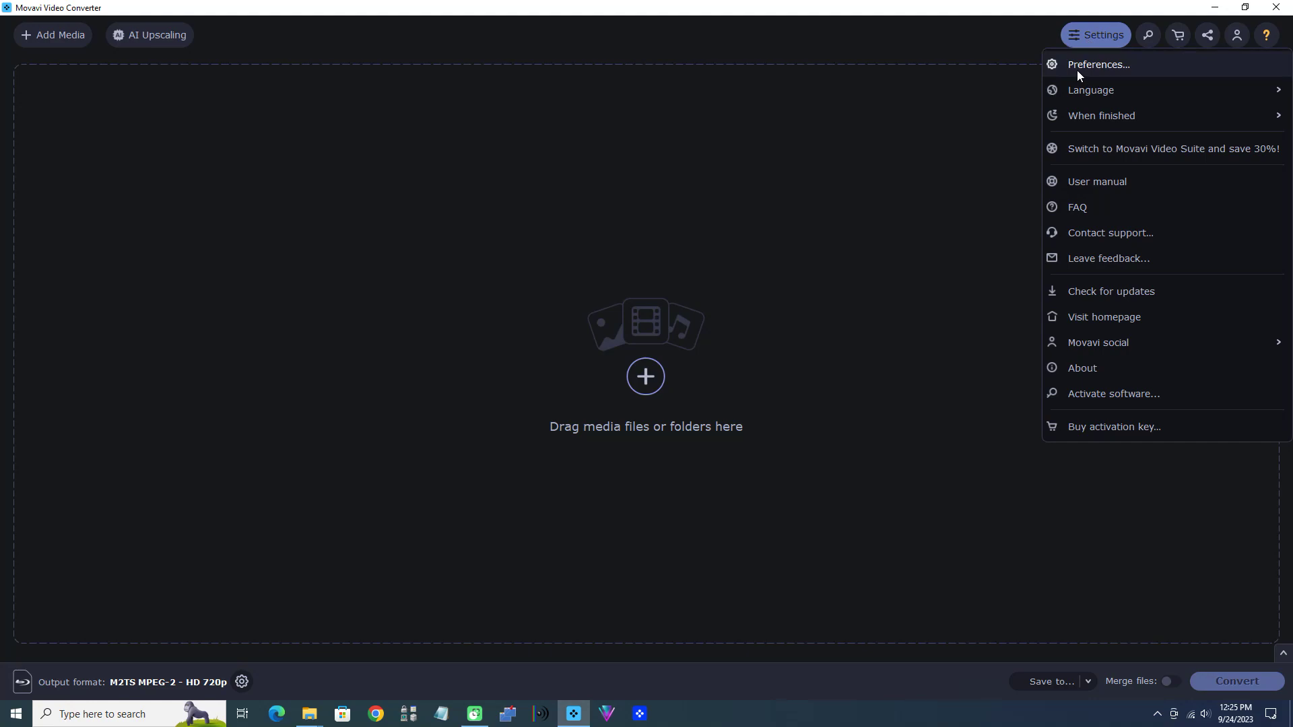
Step: Open Preferences, leave English as the interface language, and view the Conversion settings
{"action": "left_click", "coordinate": [1078, 69]}
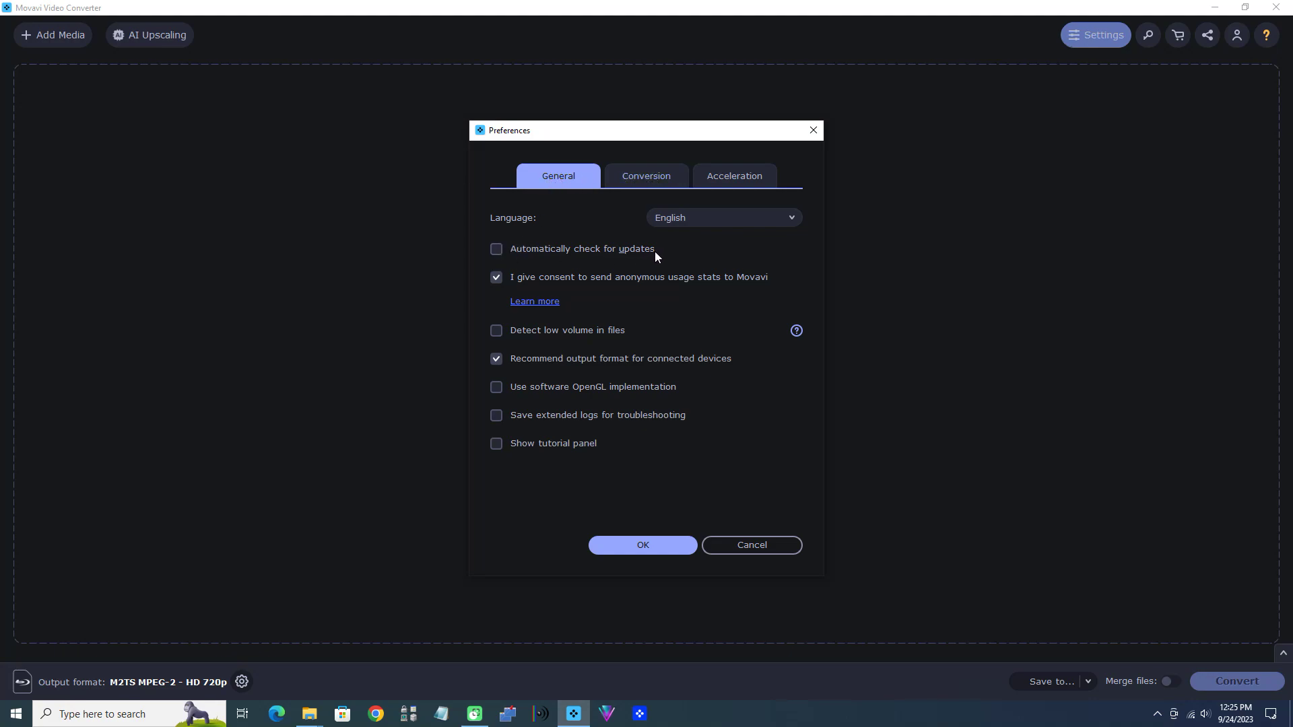
{"action": "left_click", "coordinate": [790, 217]}
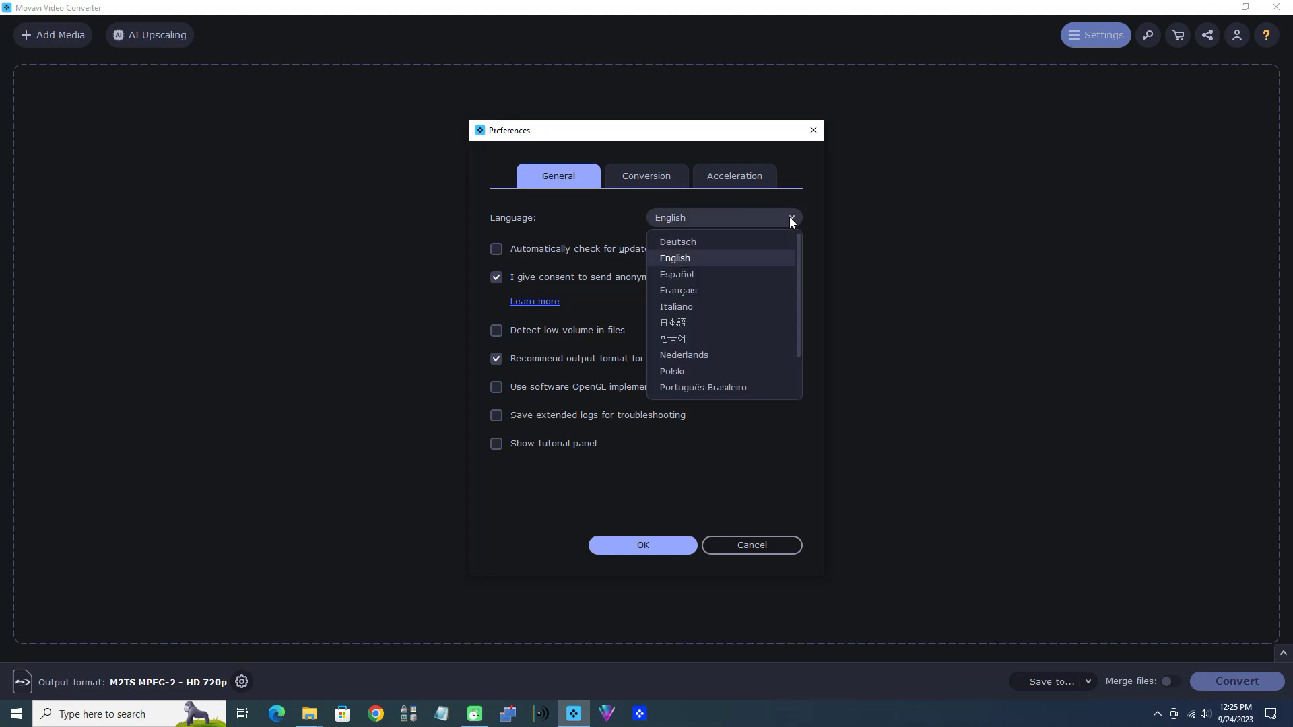
{"action": "left_click", "coordinate": [712, 256]}
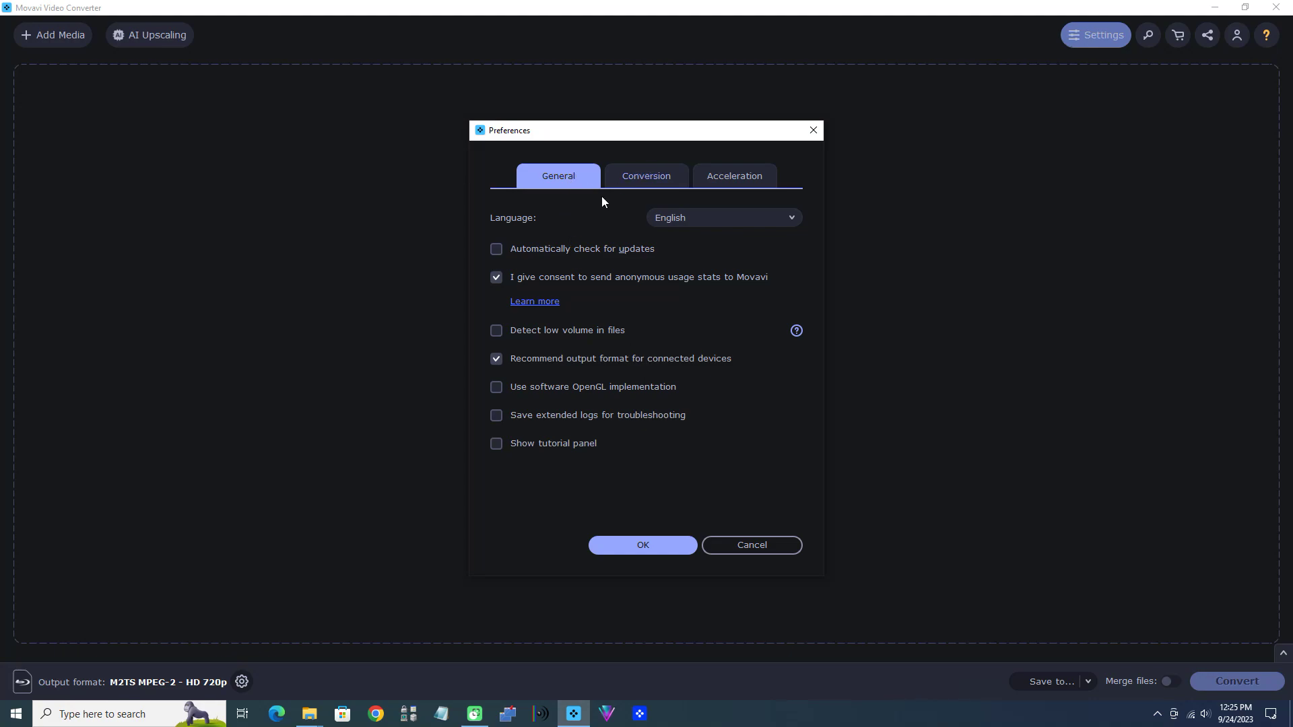
{"action": "left_click", "coordinate": [641, 177]}
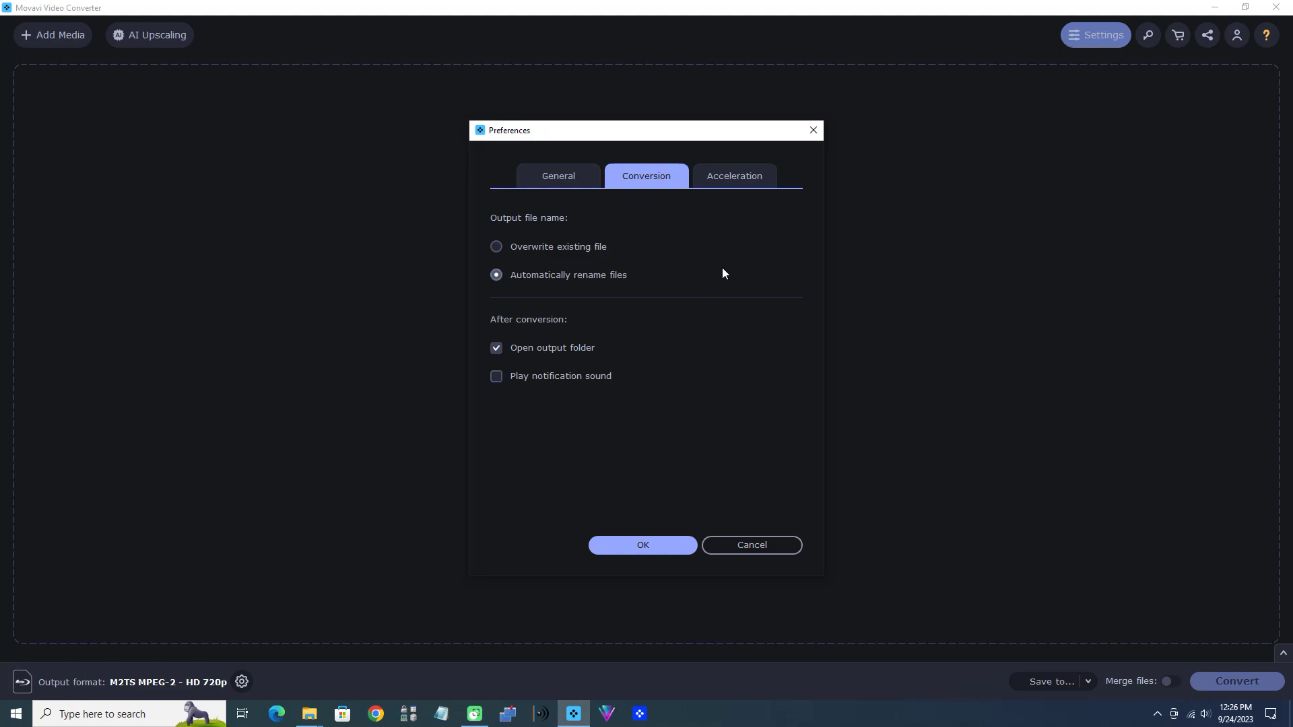
Step: Switch Preferences to Acceleration to see the SuperSpeed and NVIDIA GPU options
{"action": "left_click", "coordinate": [730, 179]}
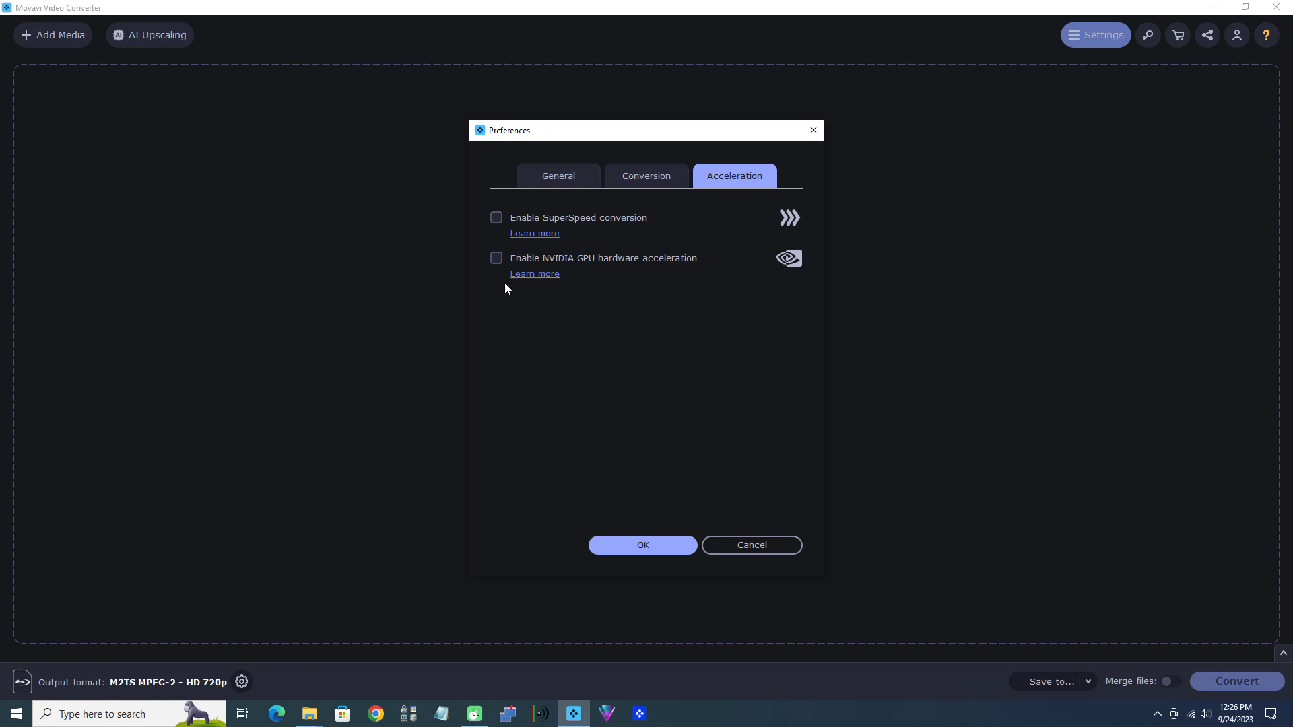
Step: Close Preferences with OK, leaving both acceleration options unchecked
{"action": "left_click", "coordinate": [652, 551]}
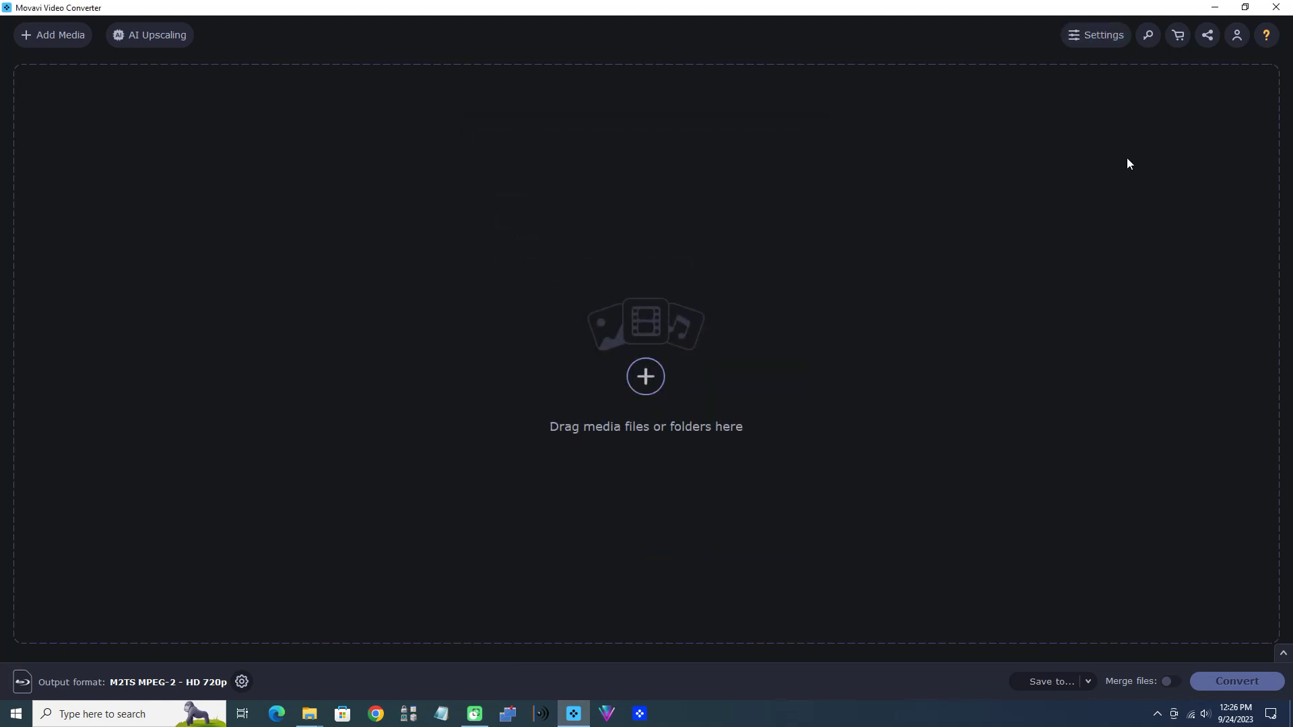
{"action": "left_click", "coordinate": [1077, 38]}
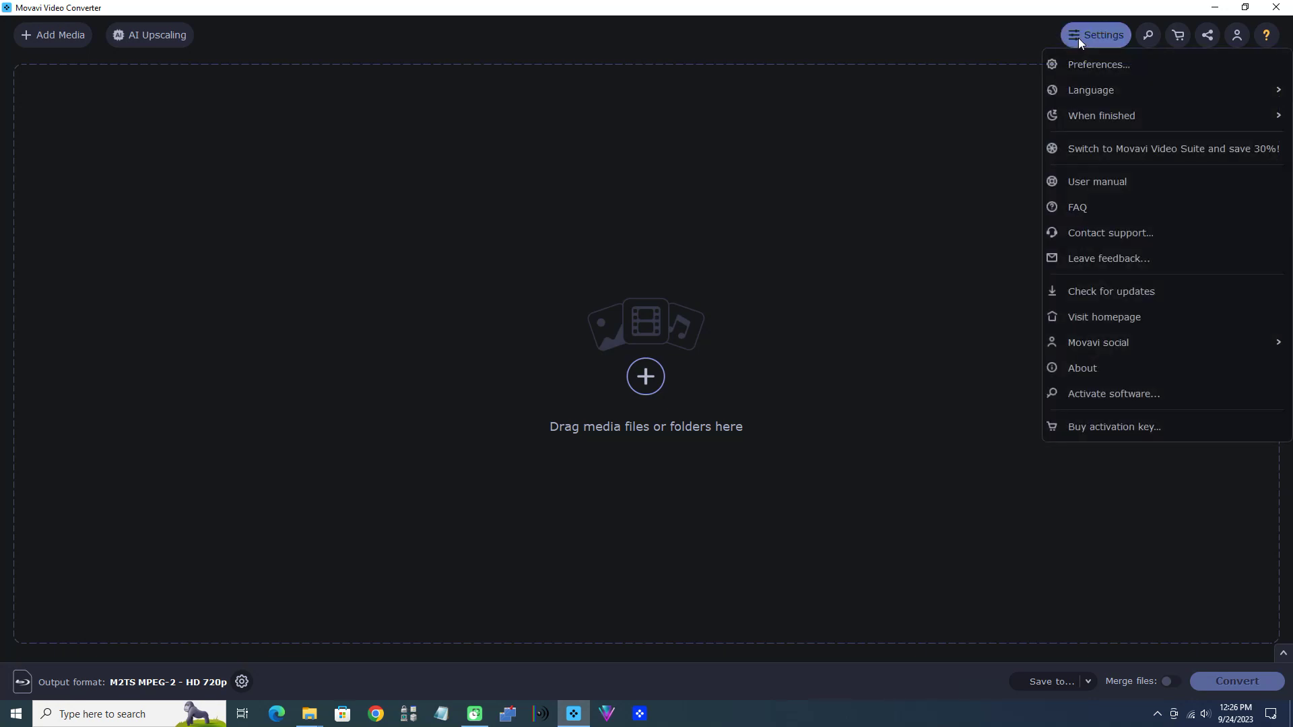
{"action": "left_click", "coordinate": [1118, 298]}
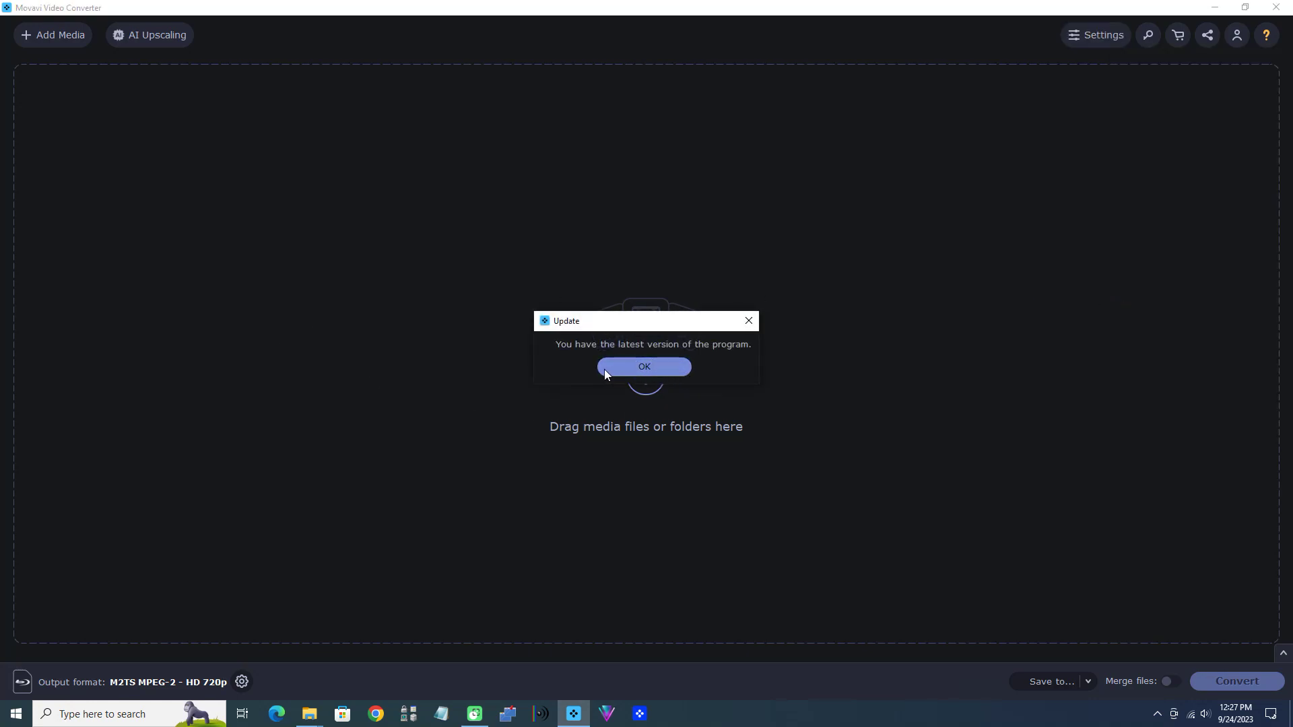
{"action": "left_click", "coordinate": [667, 368]}
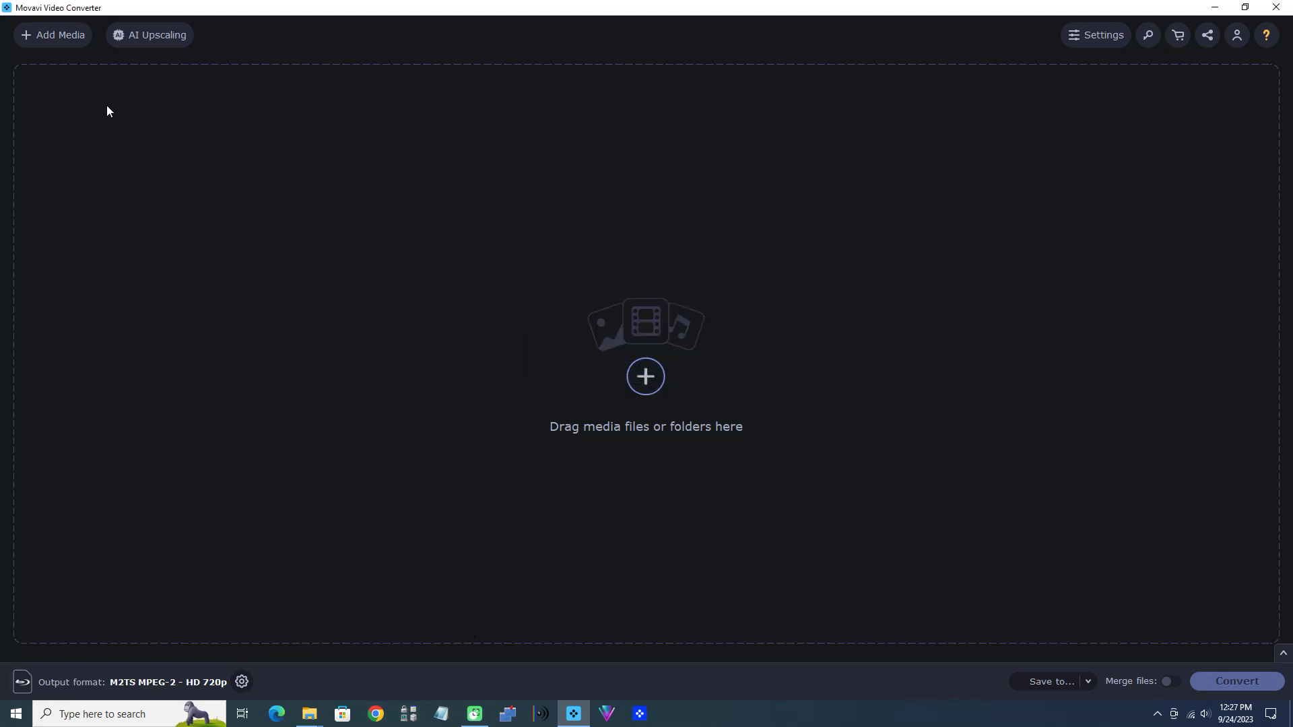
{"action": "left_click", "coordinate": [55, 36]}
Step: Add the video mvi_5086_3.mp4 from the Open File dialog to the list
{"action": "left_click", "coordinate": [63, 73]}
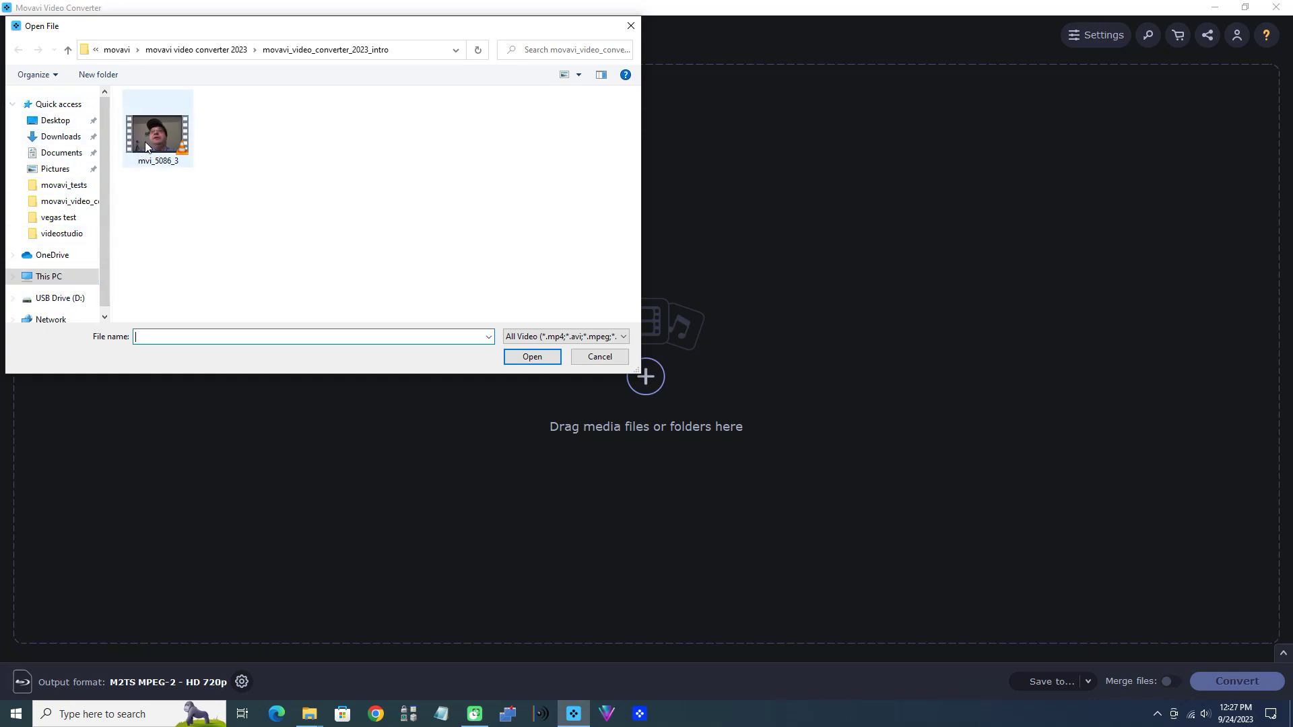
{"action": "mouse_move", "coordinate": [156, 133]}
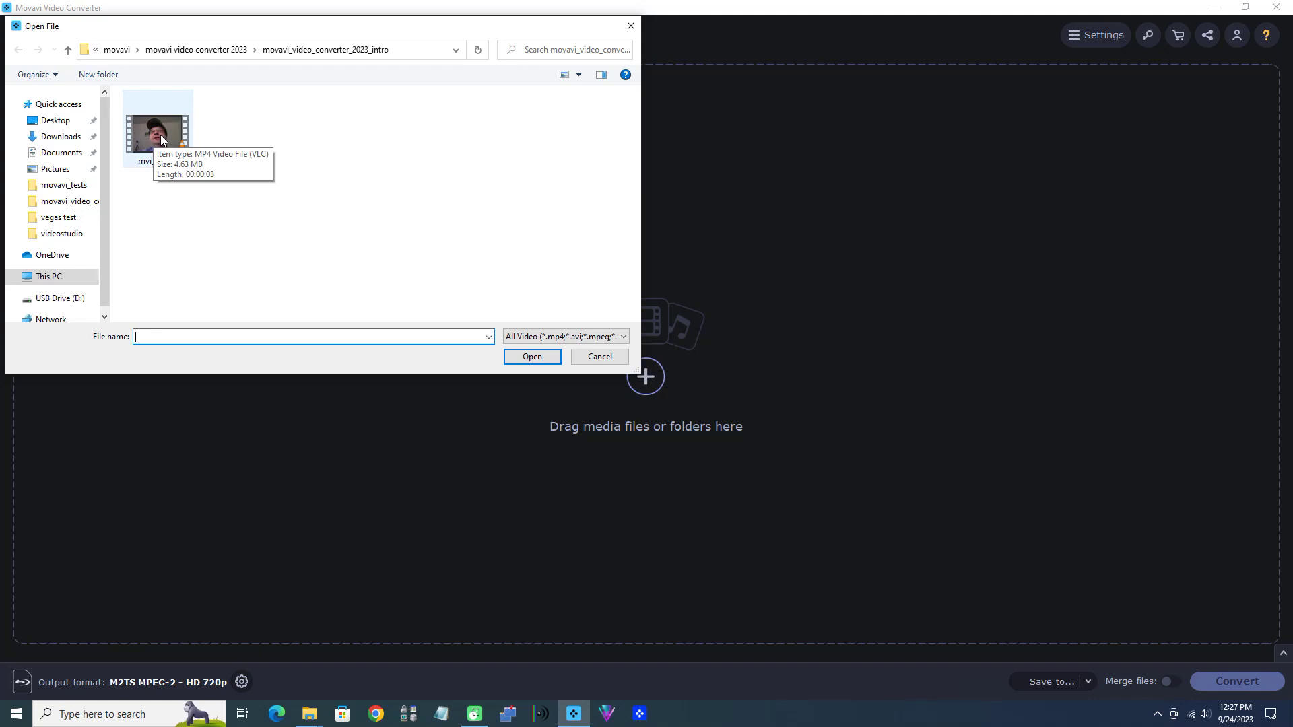
{"action": "double_click", "coordinate": [168, 147]}
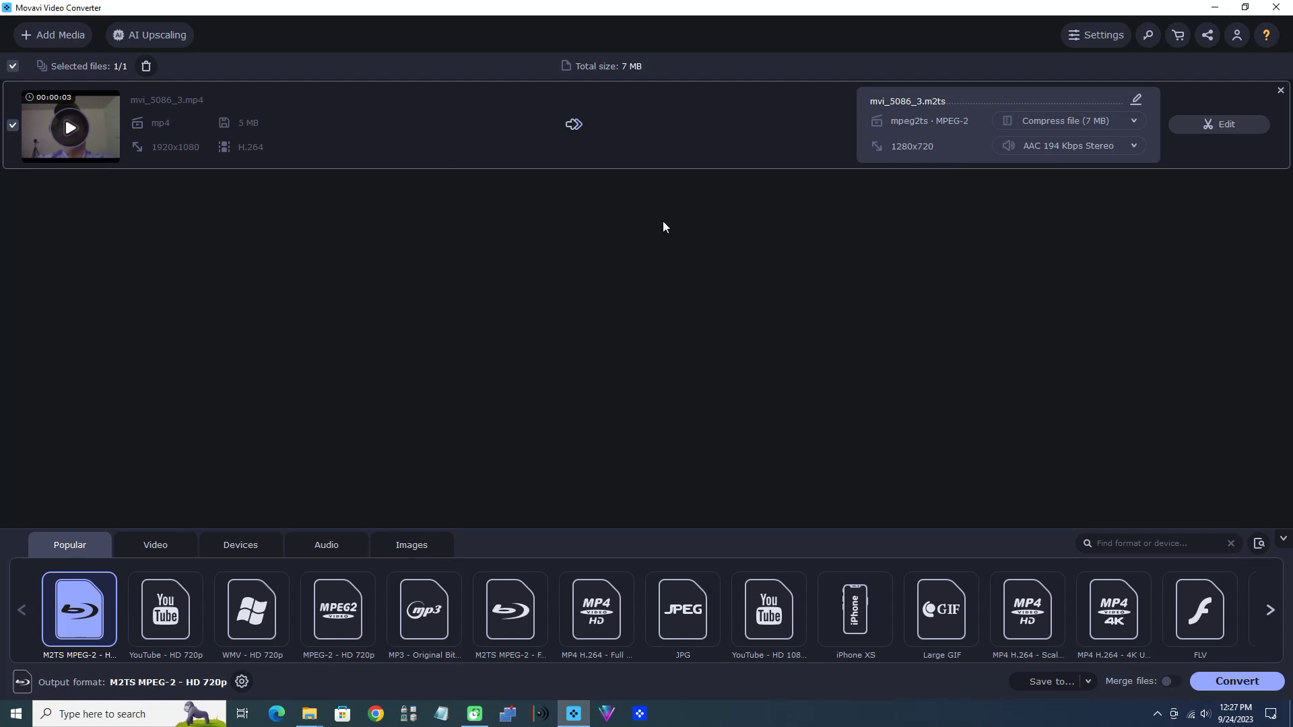
Step: Open the editor for mvi_5086_3.mp4, showing its Trim section
{"action": "left_click", "coordinate": [1225, 131]}
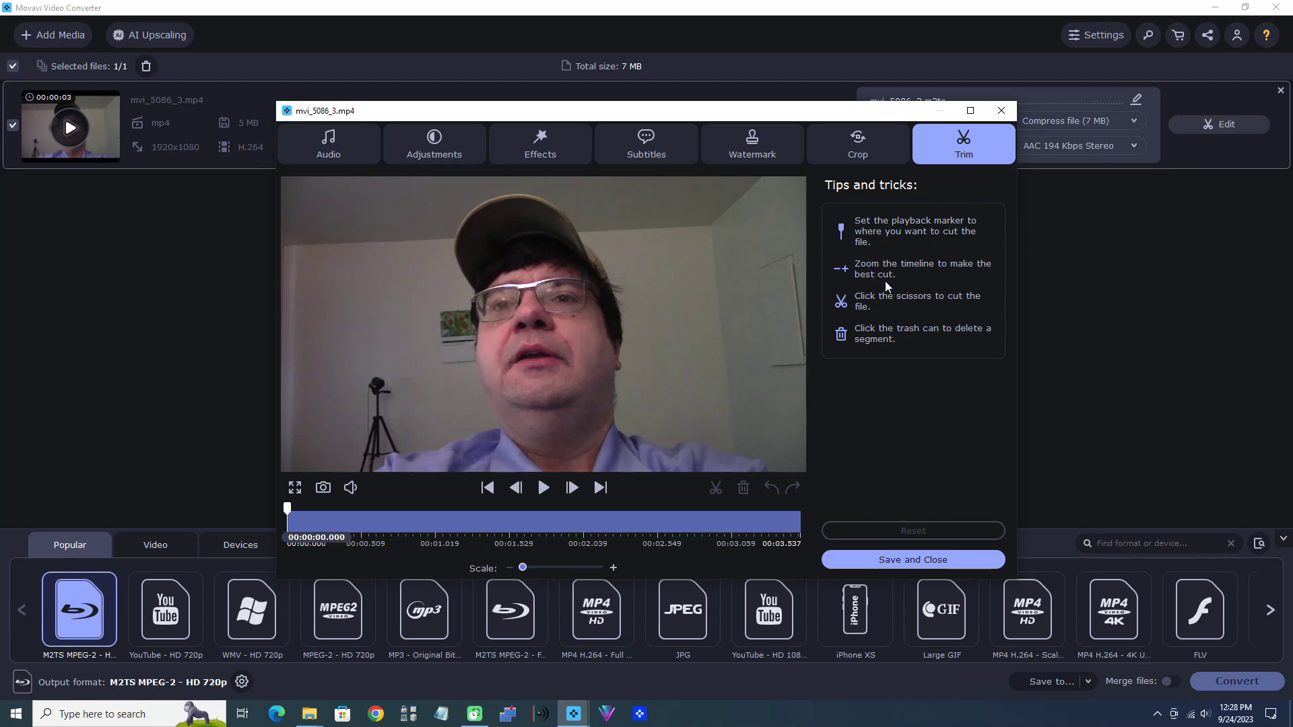
Step: Look through the Crop, Watermark, Subtitles, Effects, Adjustments and Audio tabs, then save and close
{"action": "left_click", "coordinate": [865, 148]}
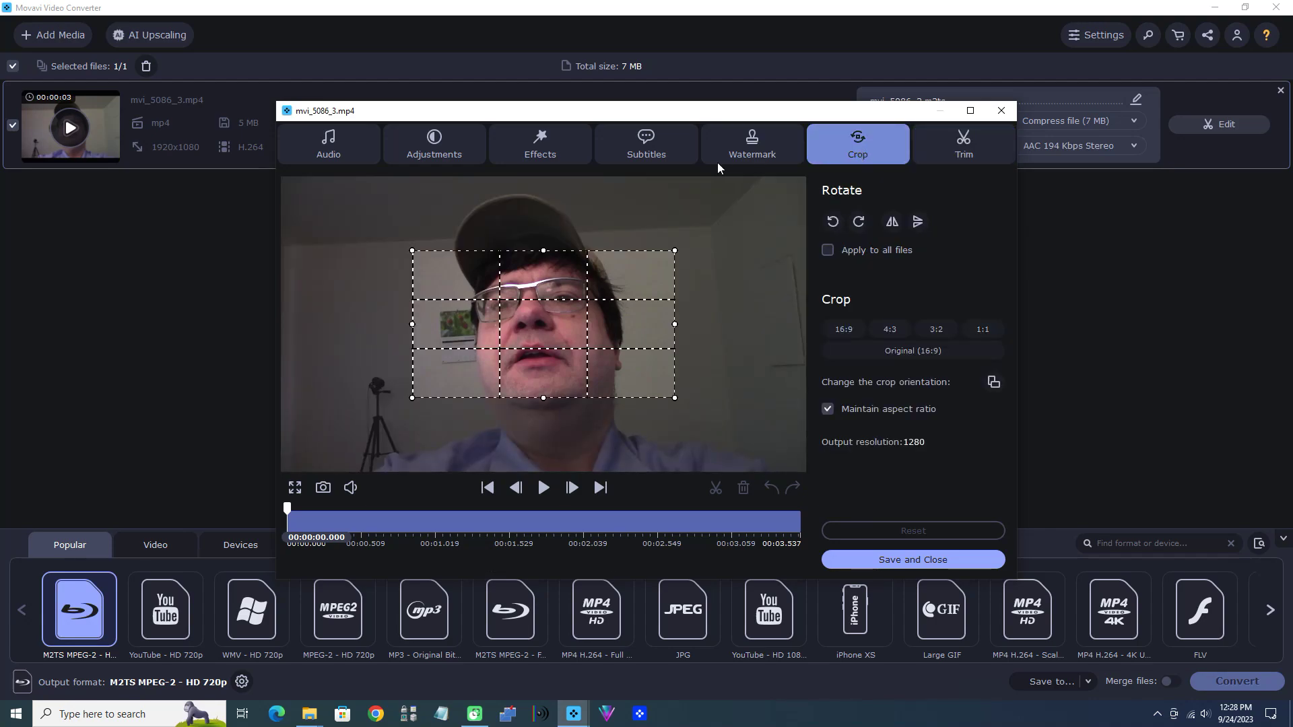
{"action": "left_click", "coordinate": [753, 152]}
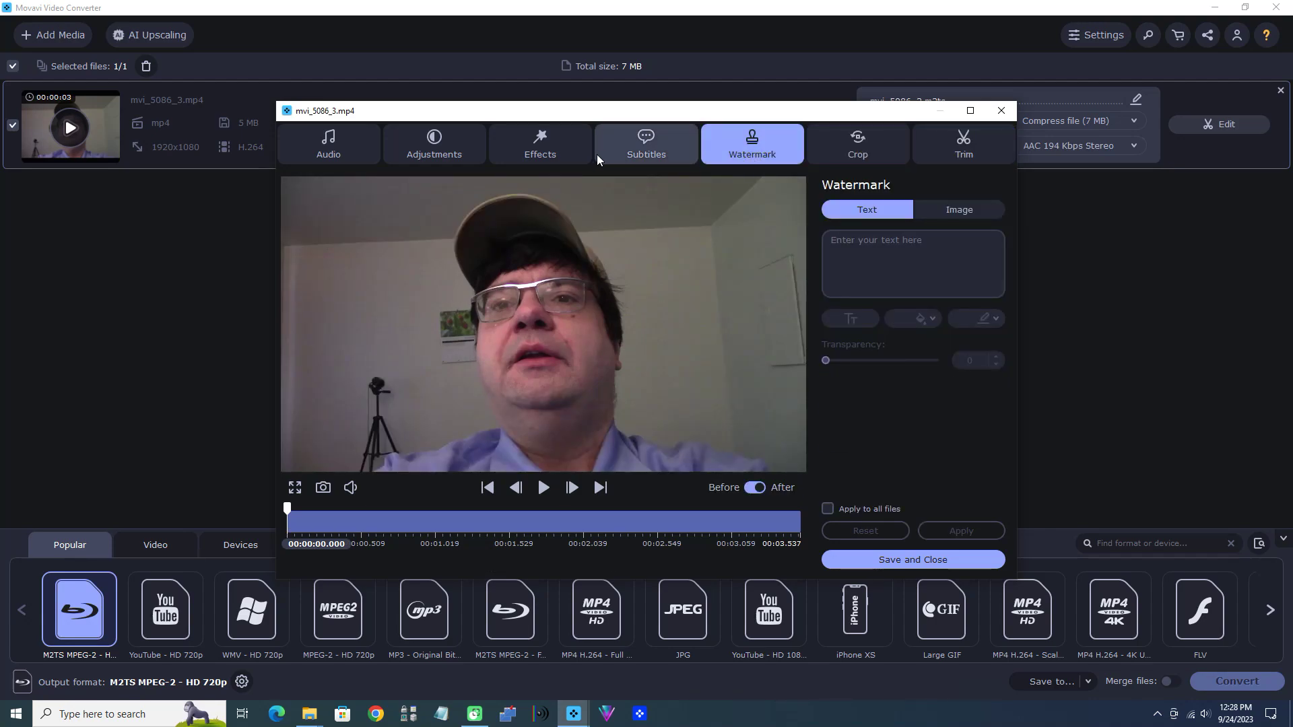
{"action": "left_click", "coordinate": [656, 147]}
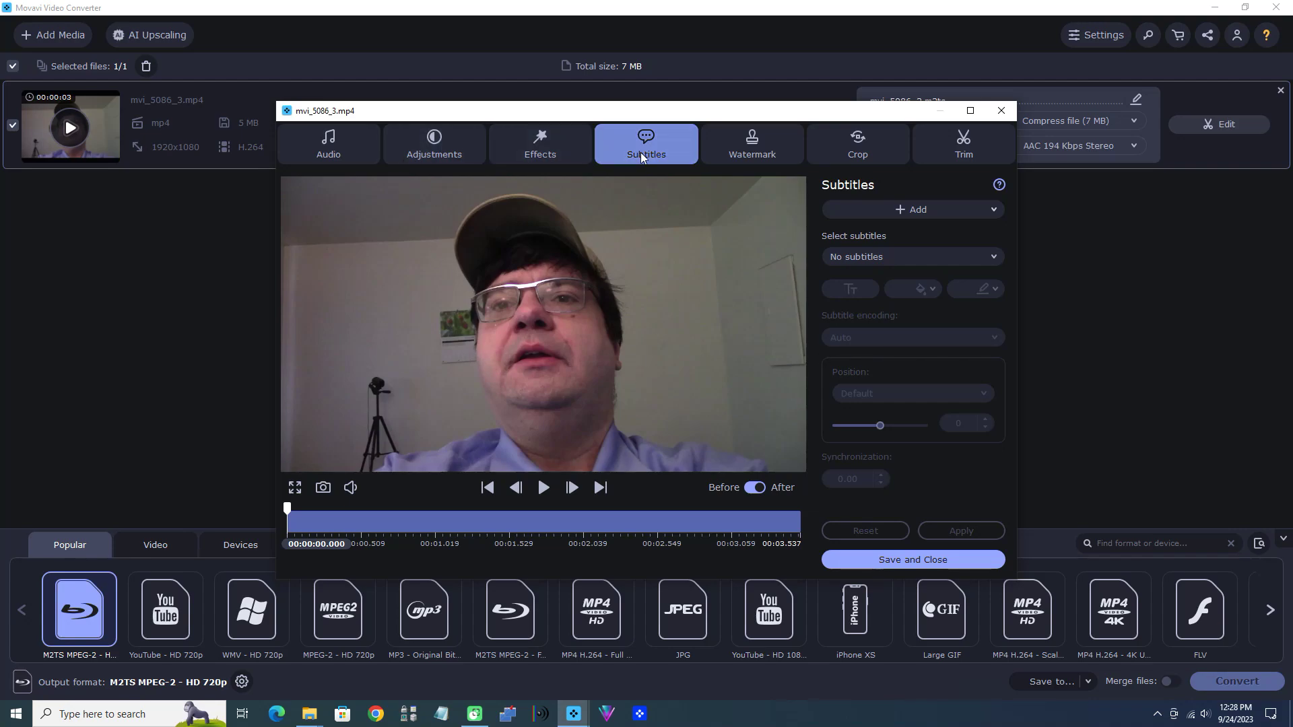
{"action": "left_click", "coordinate": [504, 145]}
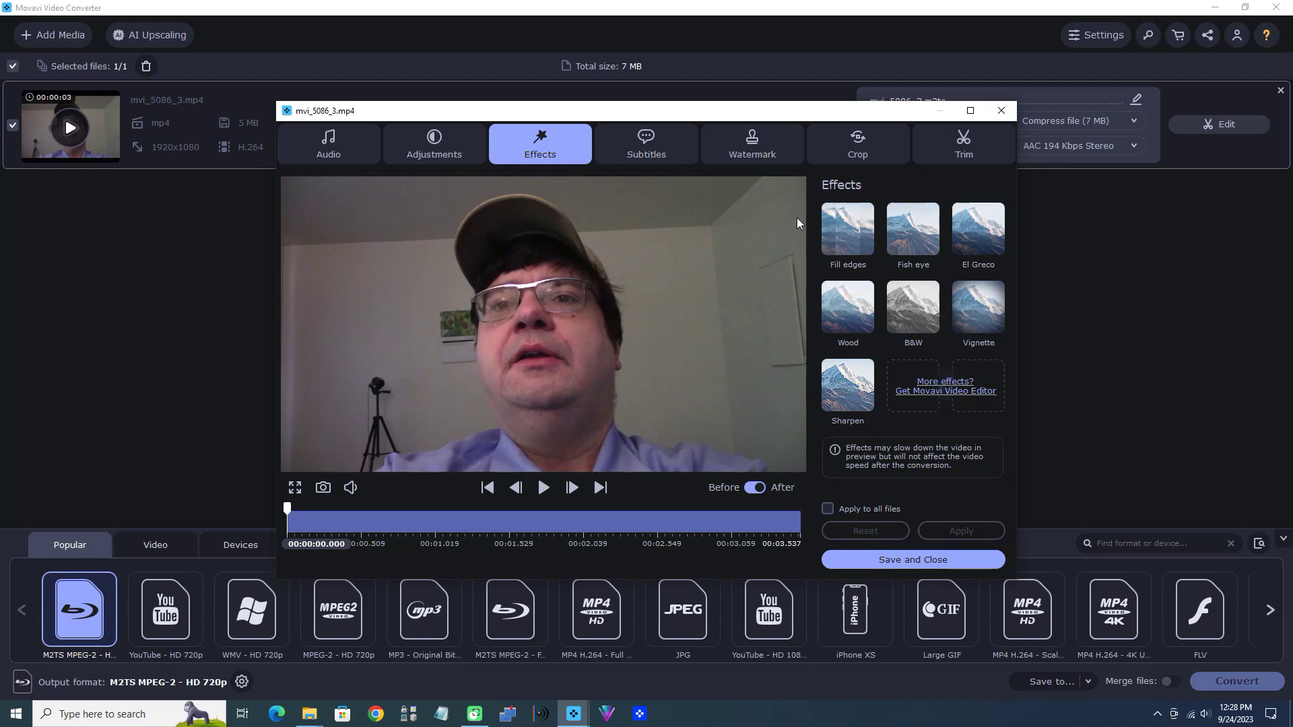
{"action": "left_click", "coordinate": [431, 150]}
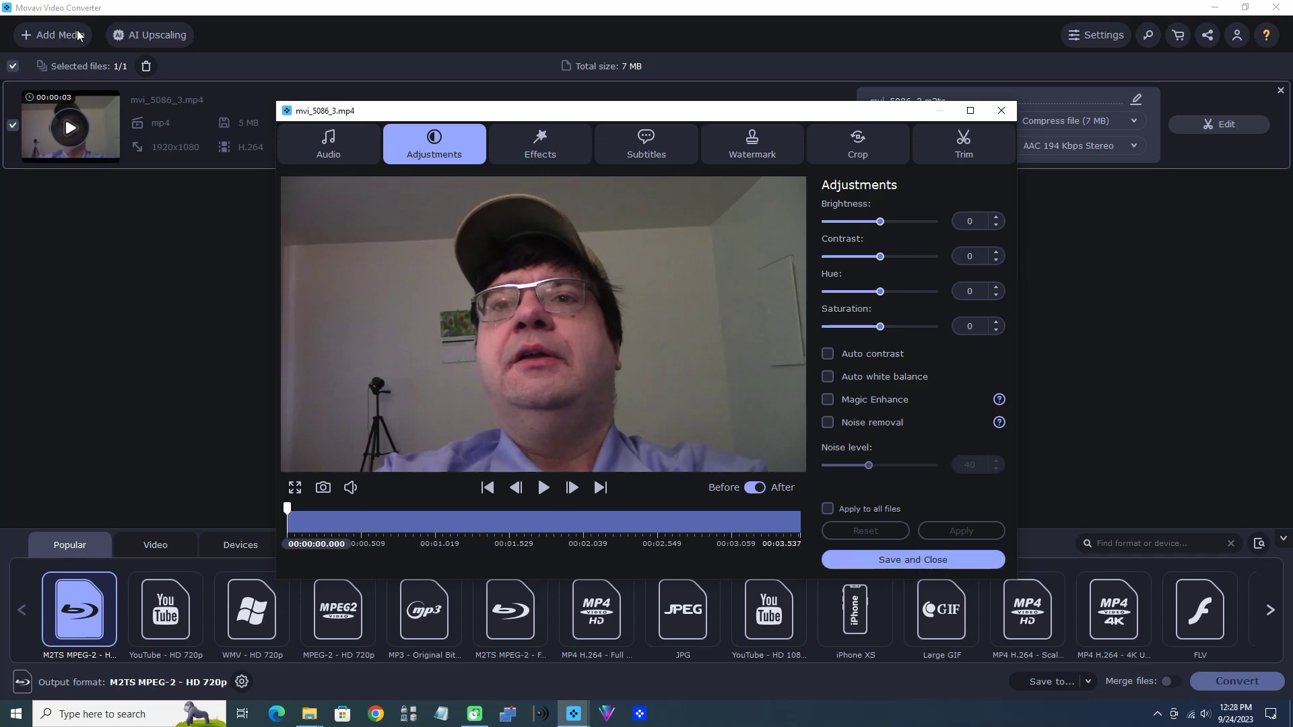
{"action": "left_click", "coordinate": [329, 145]}
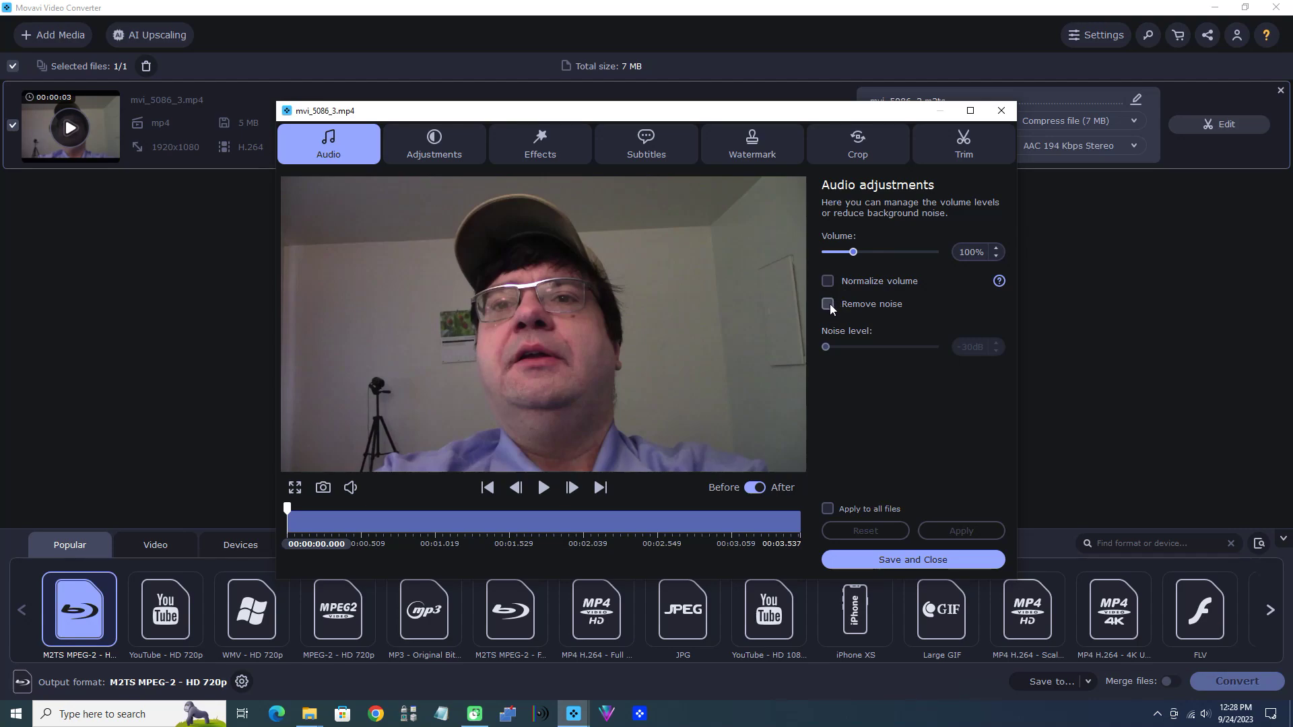
{"action": "left_click", "coordinate": [879, 567]}
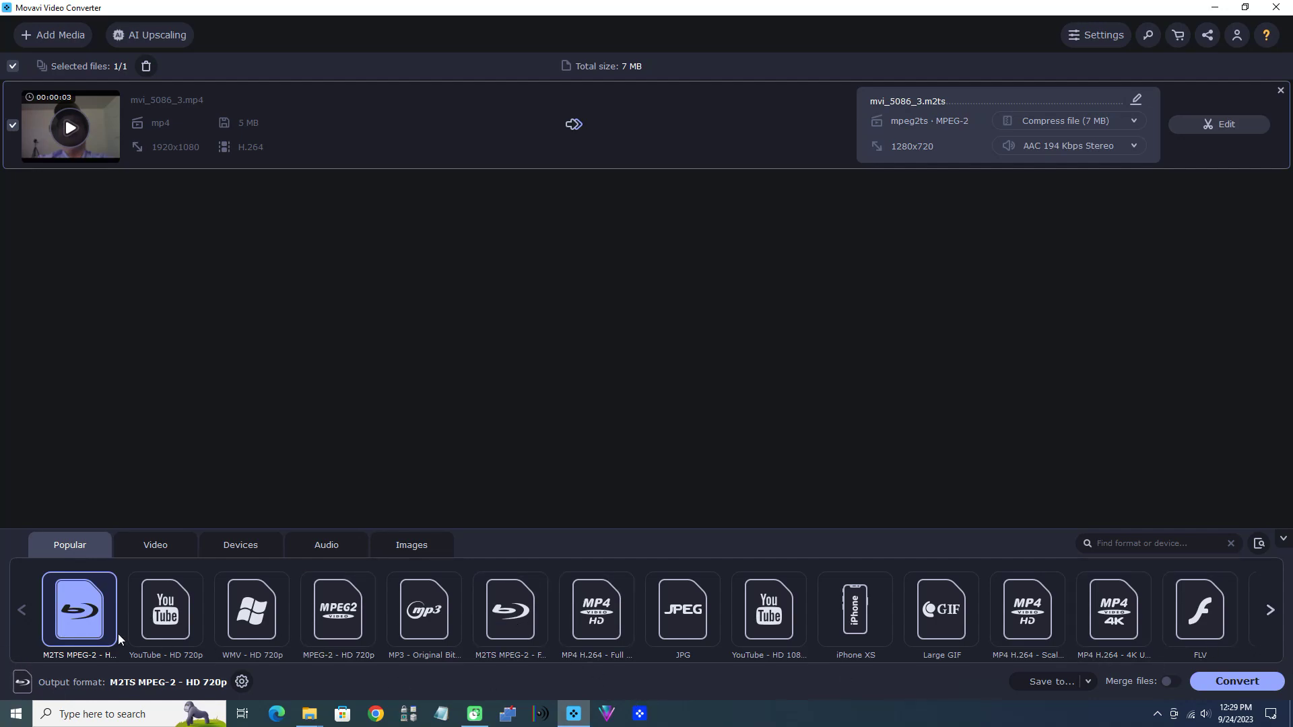
Step: Browse the Video, Devices, Audio and Images format lists, return to Audio, and un-maximize the window
{"action": "left_click", "coordinate": [170, 545]}
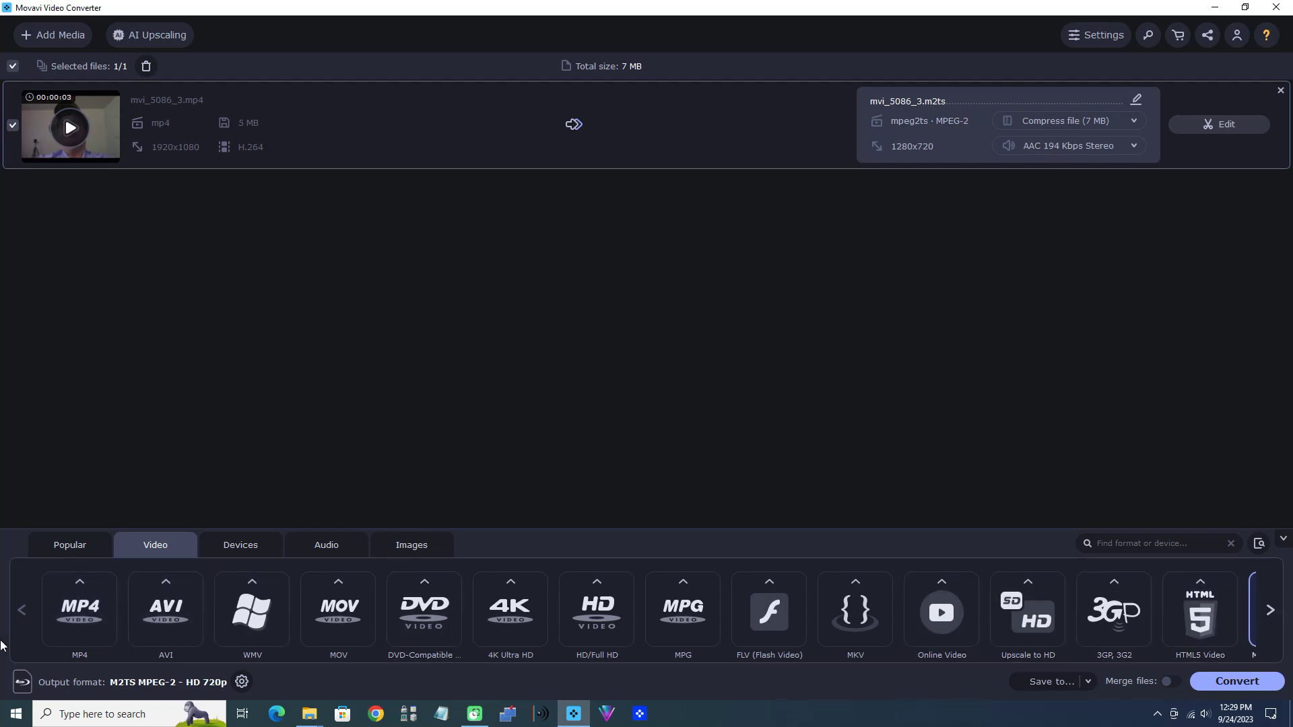
{"action": "left_click", "coordinate": [259, 546]}
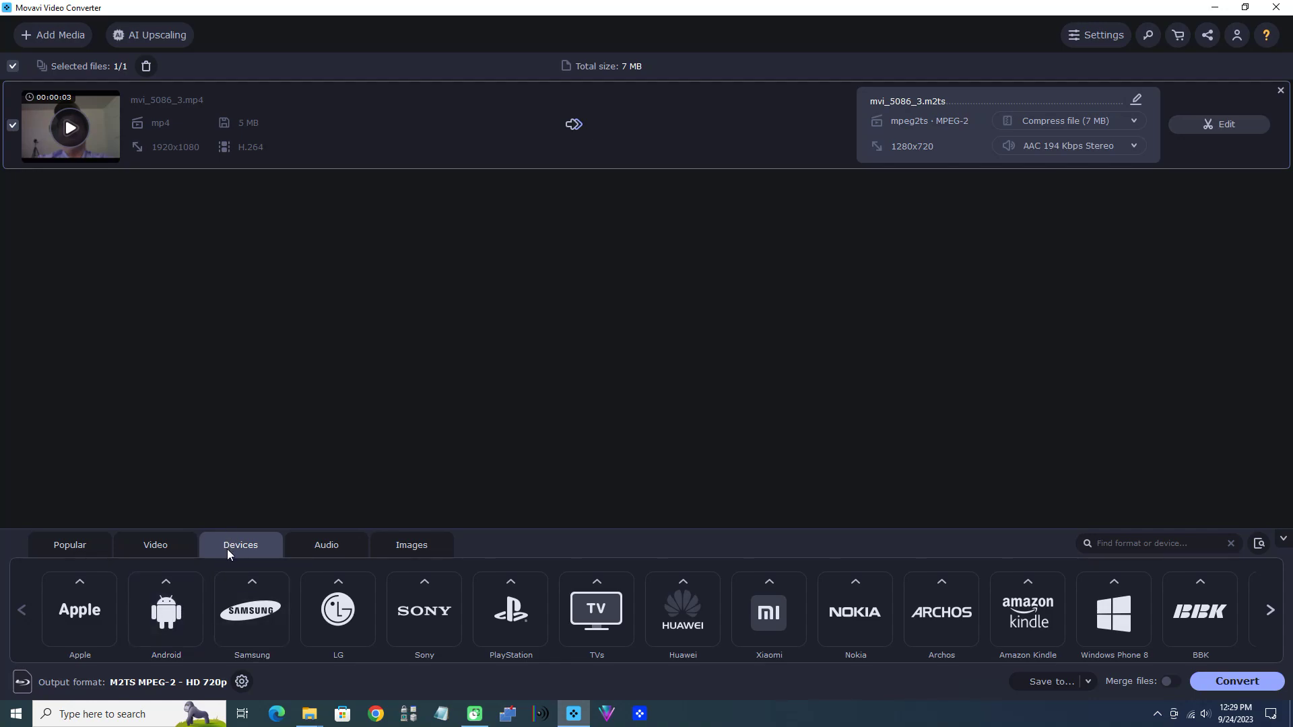
{"action": "left_click", "coordinate": [341, 541]}
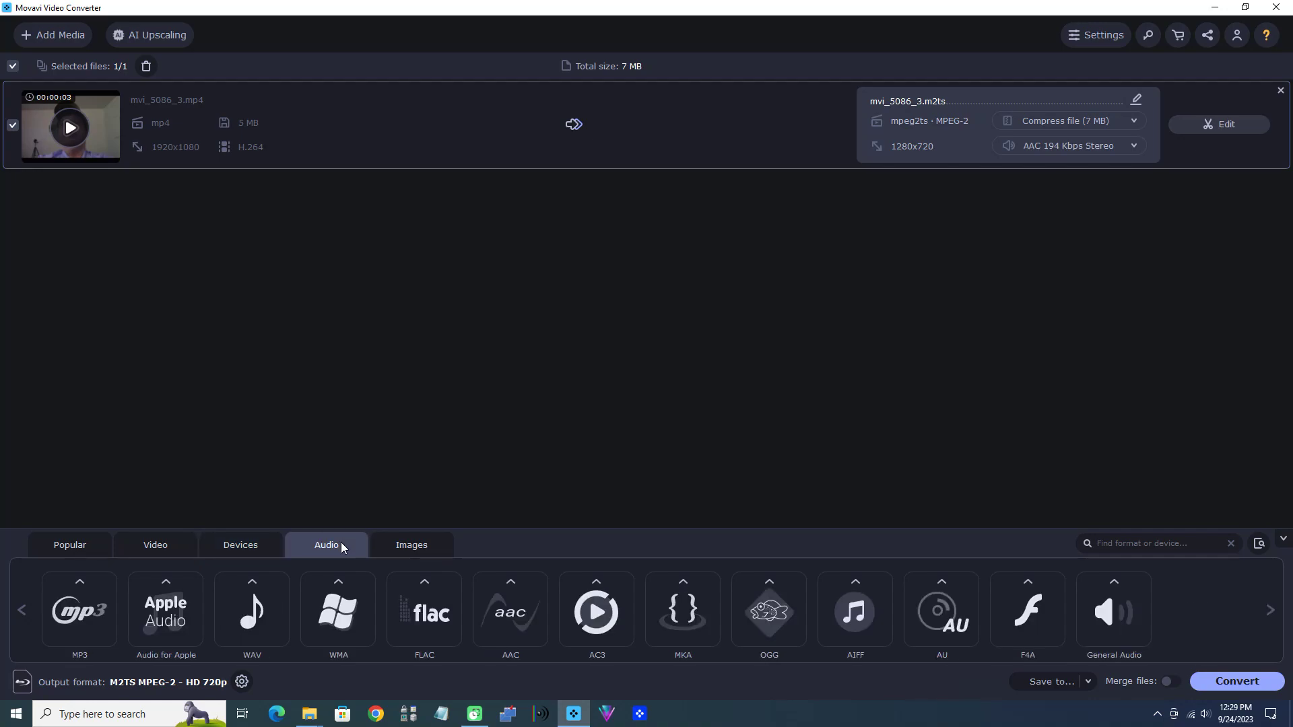
{"action": "left_click", "coordinate": [411, 544]}
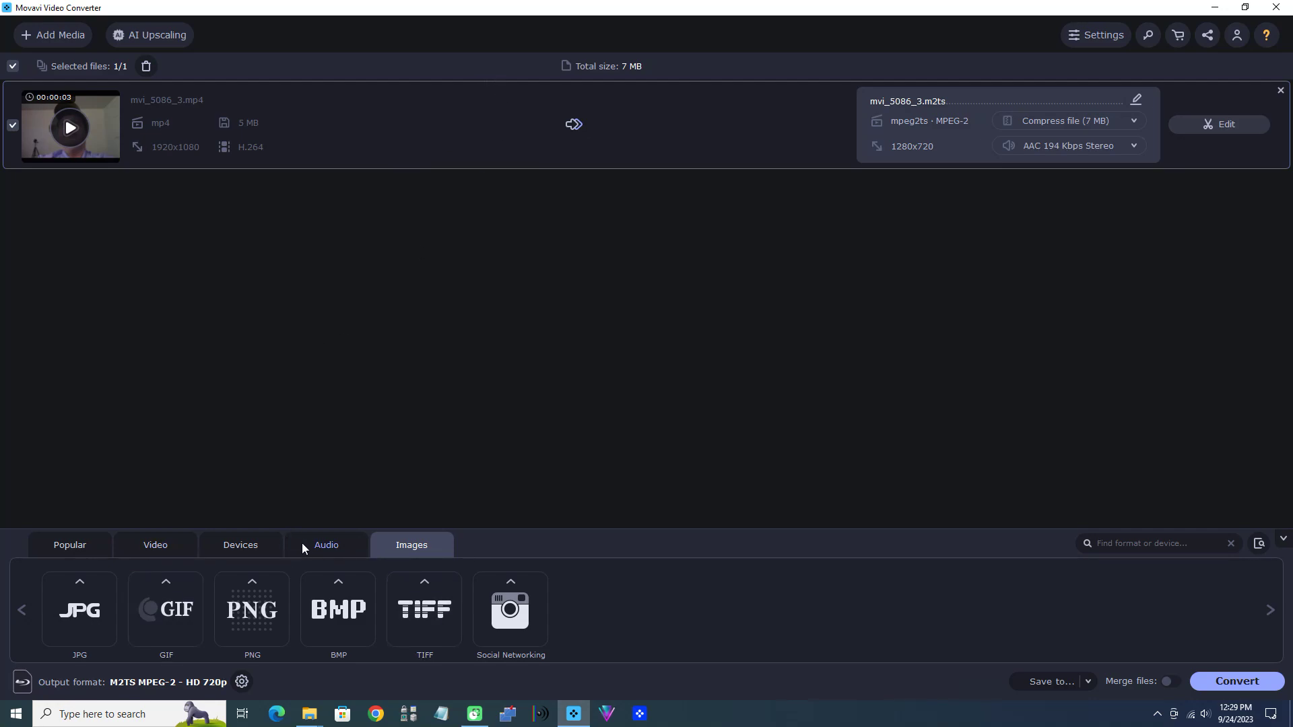
{"action": "left_click", "coordinate": [326, 546]}
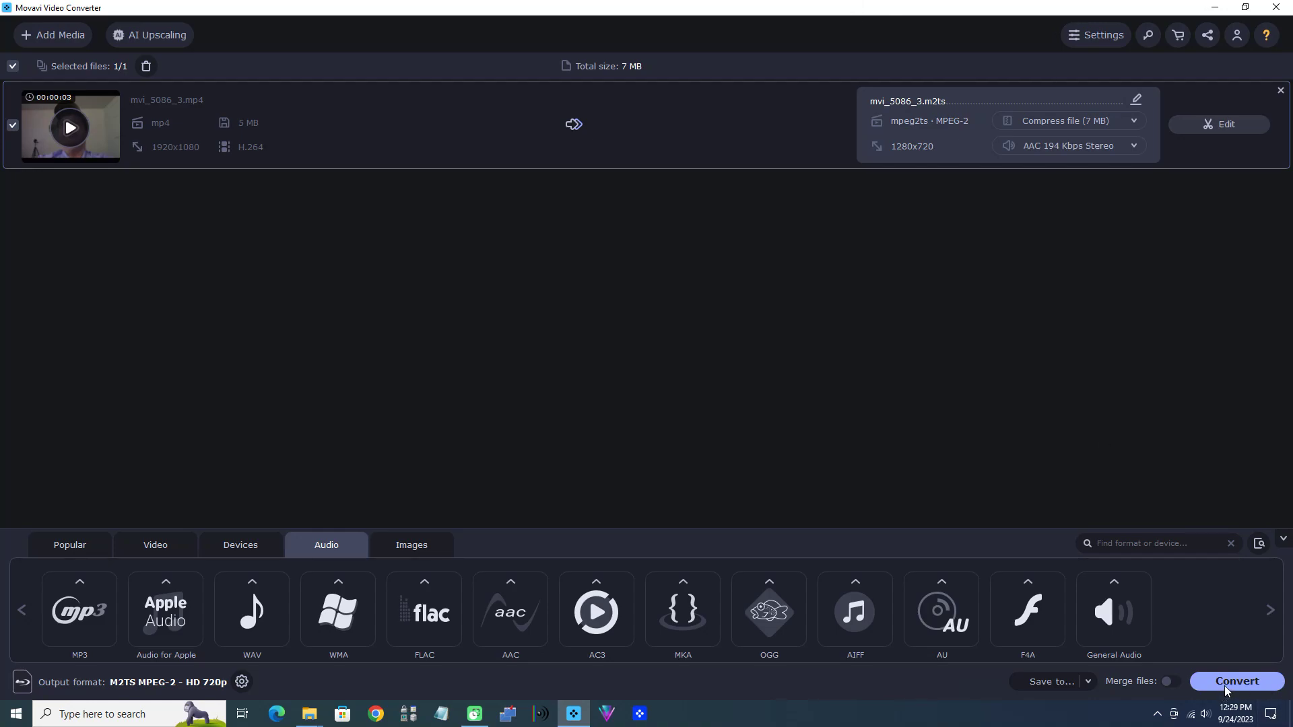
{"action": "double_click", "coordinate": [786, 8]}
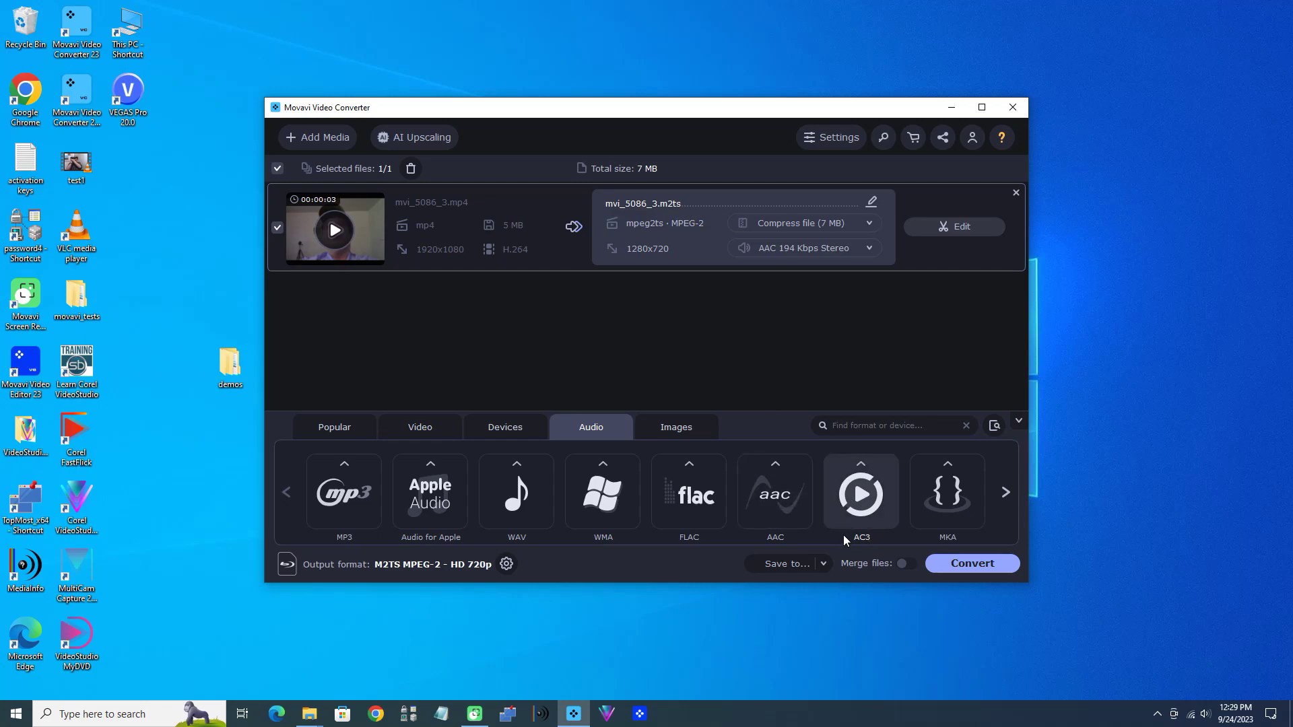
Step: Confirm output goes to Desktop\movavi_tests, then pick MP3 to show its bitrate presets
{"action": "left_click", "coordinate": [823, 564]}
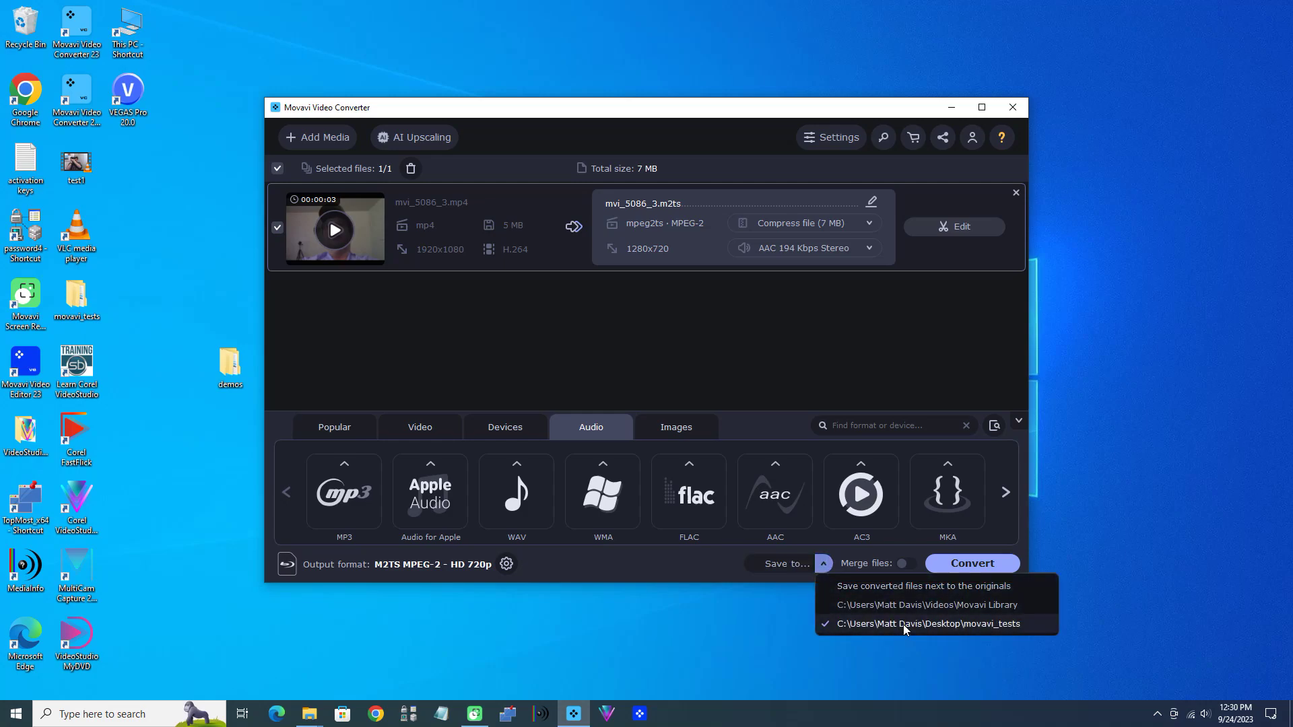
{"action": "left_click", "coordinate": [664, 564]}
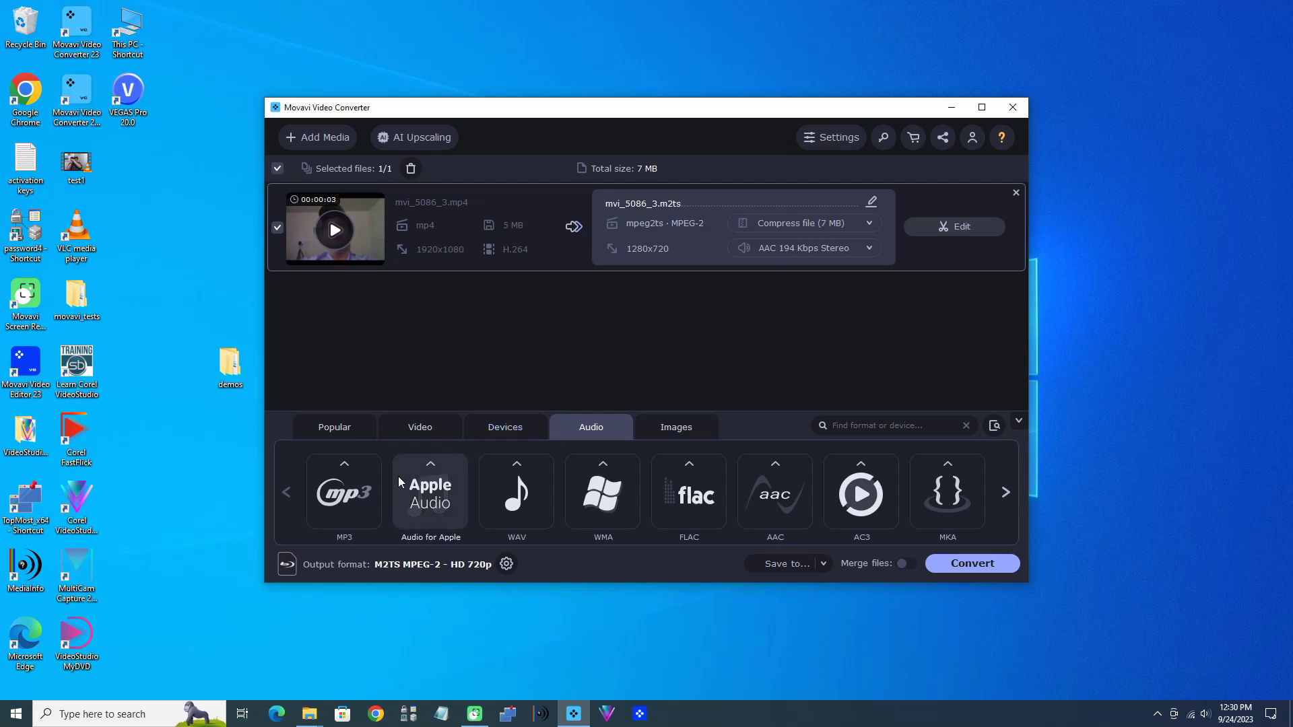
{"action": "left_click", "coordinate": [339, 497]}
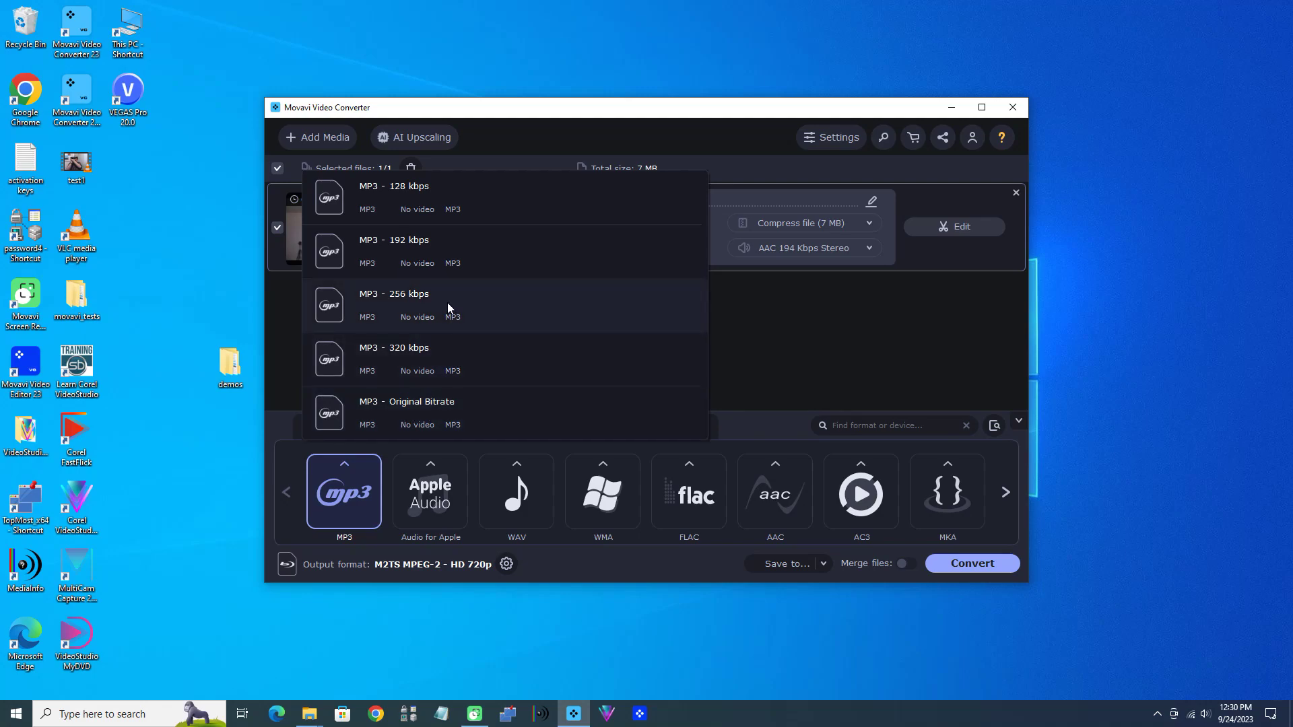
Step: Convert the clip with the MP3 Original Bitrate preset, producing mvi_5086_3.mp3
{"action": "left_click", "coordinate": [439, 416]}
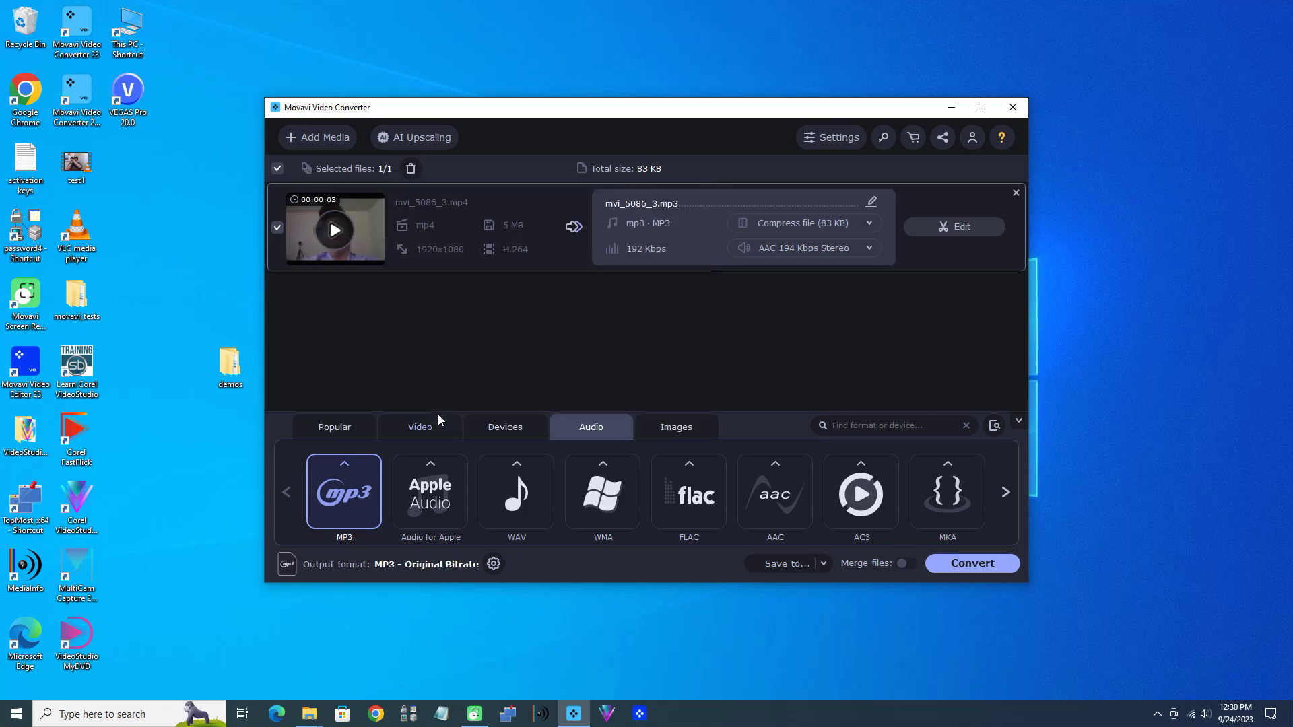
{"action": "left_click", "coordinate": [974, 566]}
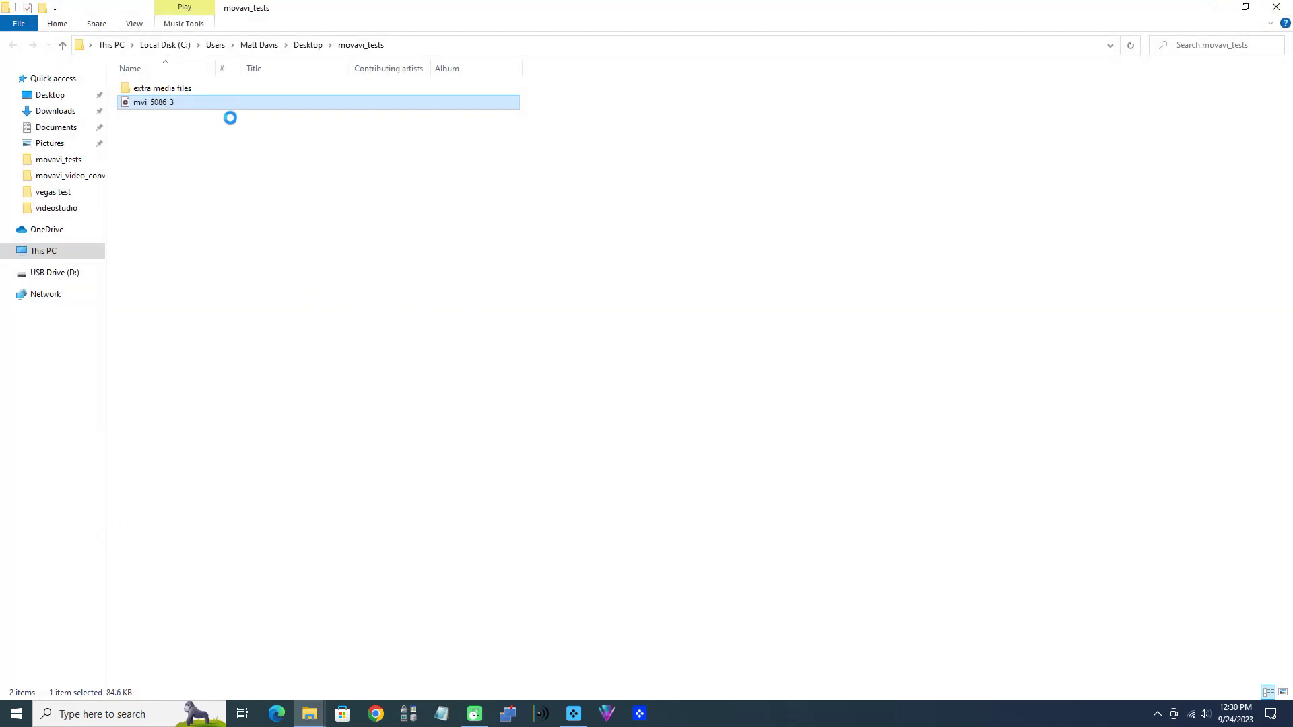
Step: Verify in Properties that mvi_5086_3 is an 84.6 KB MP3, then close the folder window
{"action": "right_click", "coordinate": [225, 103]}
{"action": "left_click", "coordinate": [263, 404]}
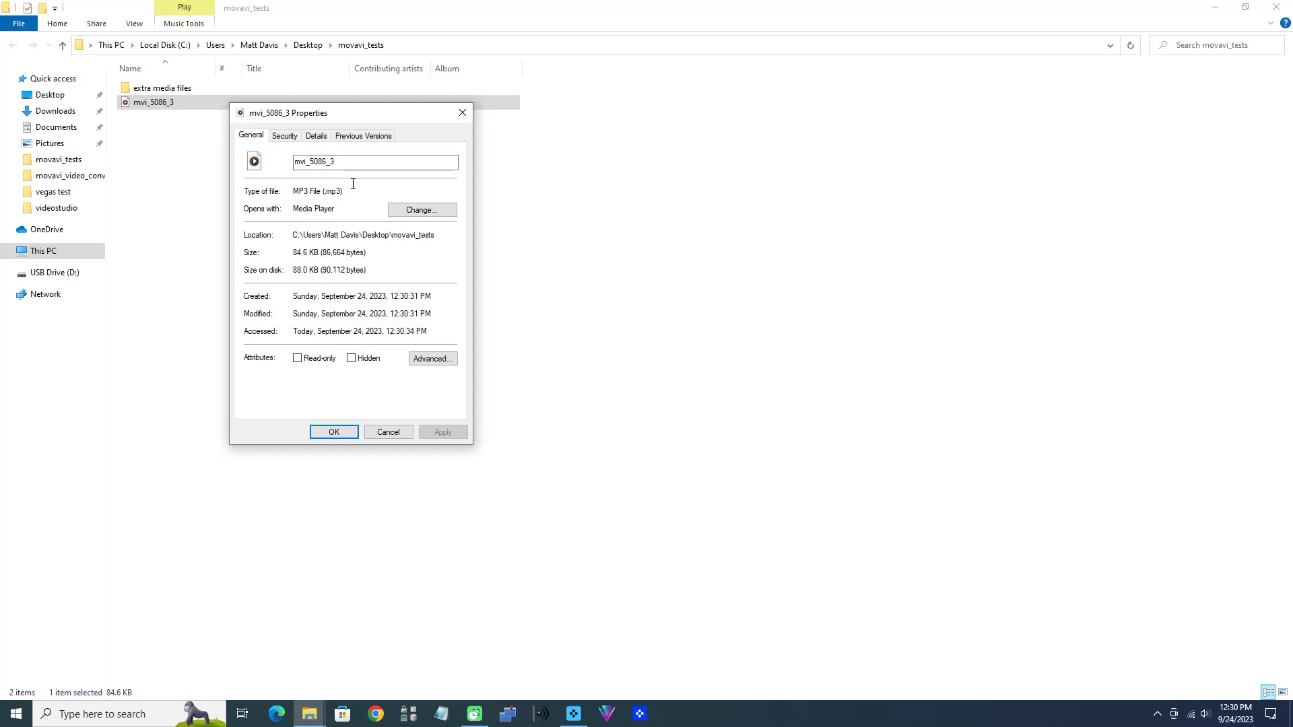
{"action": "left_click", "coordinate": [463, 113]}
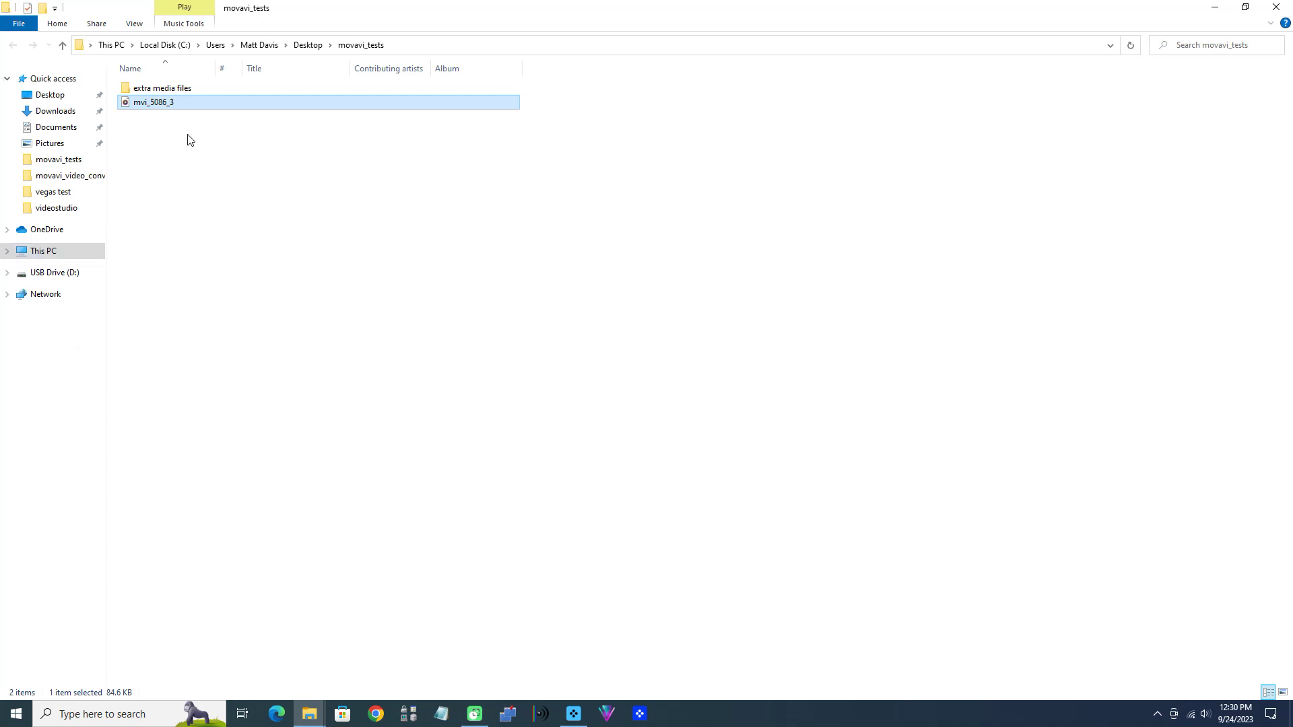
{"action": "right_click", "coordinate": [207, 101]}
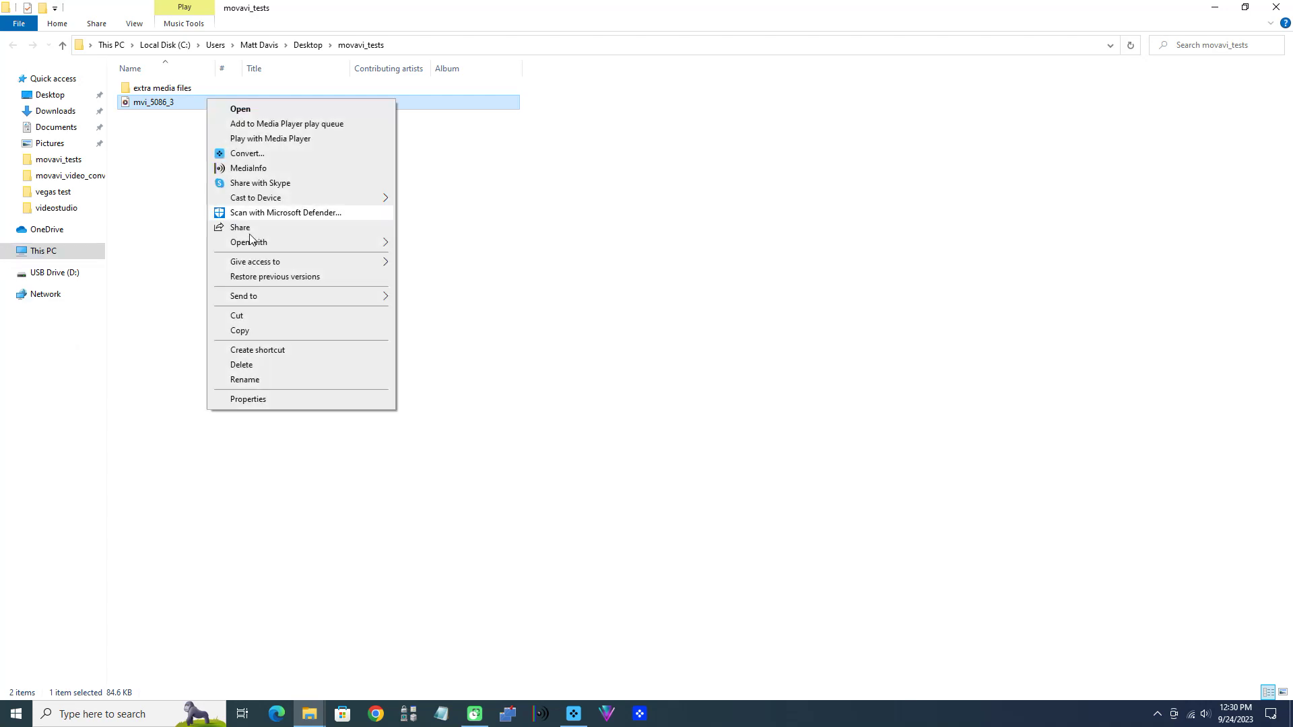
{"action": "left_click", "coordinate": [247, 399]}
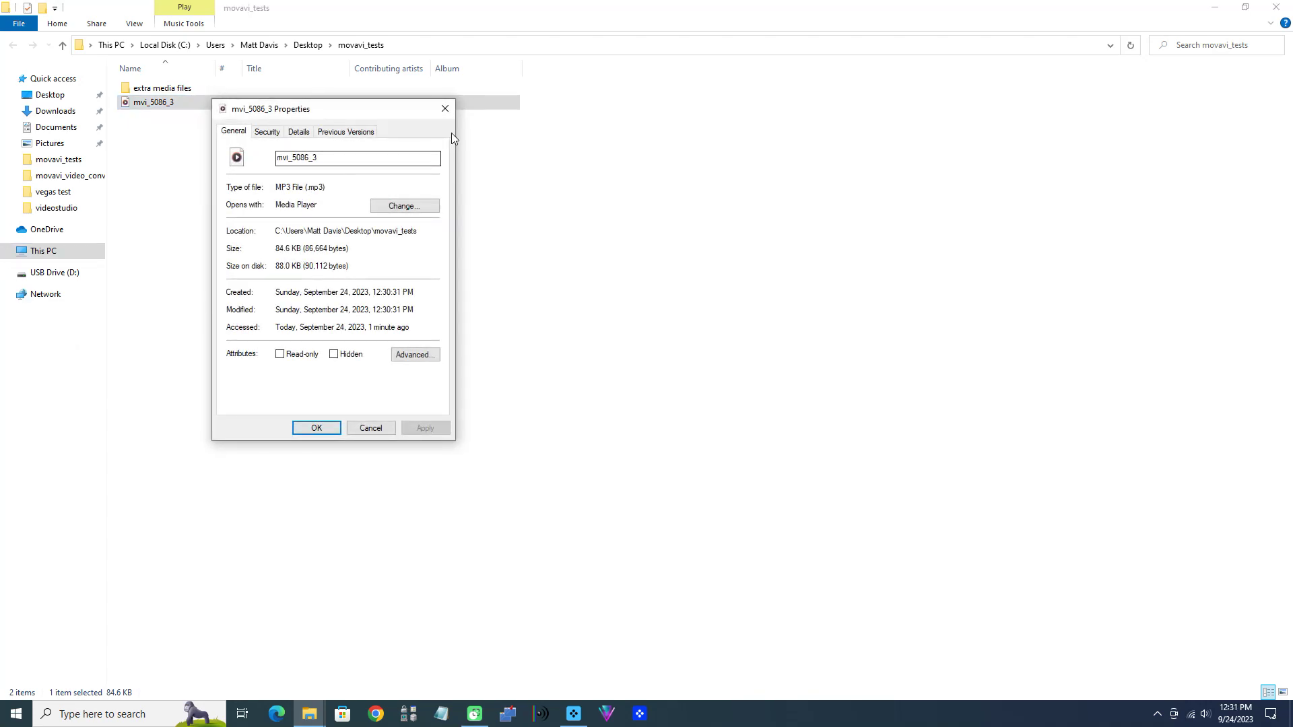
{"action": "left_click", "coordinate": [445, 109]}
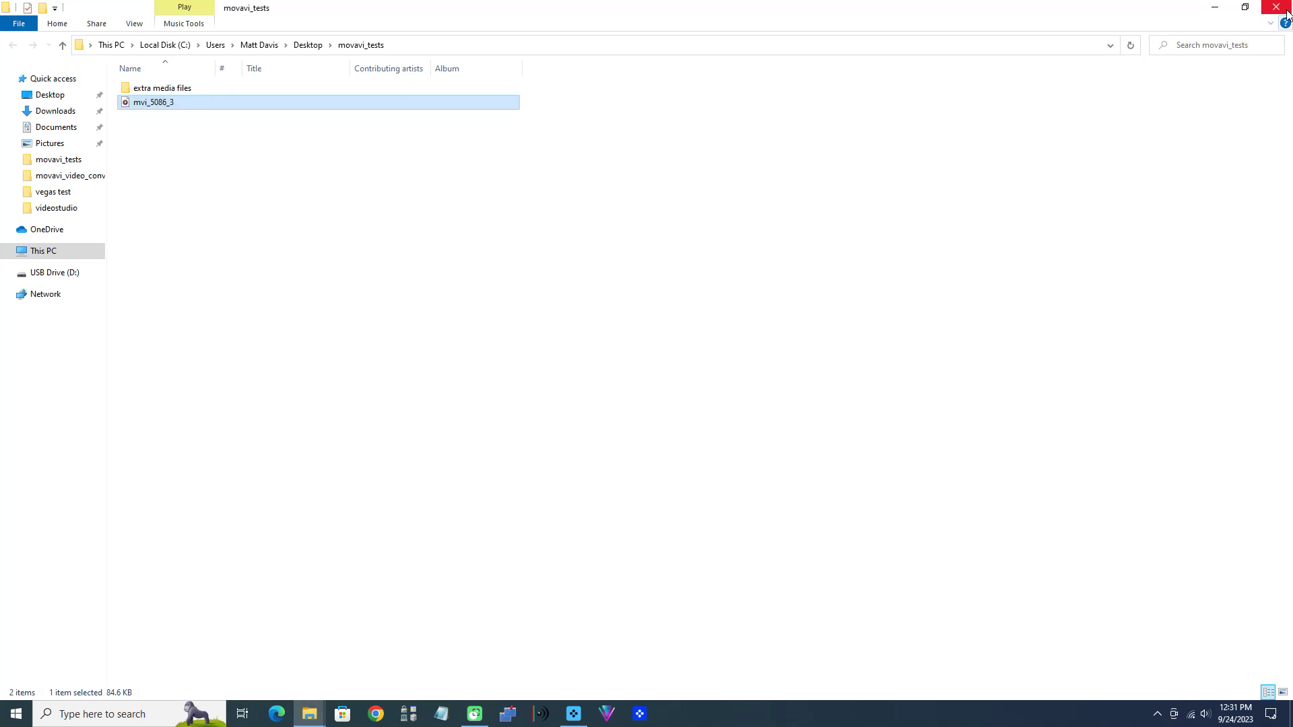
{"action": "left_click", "coordinate": [1286, 10]}
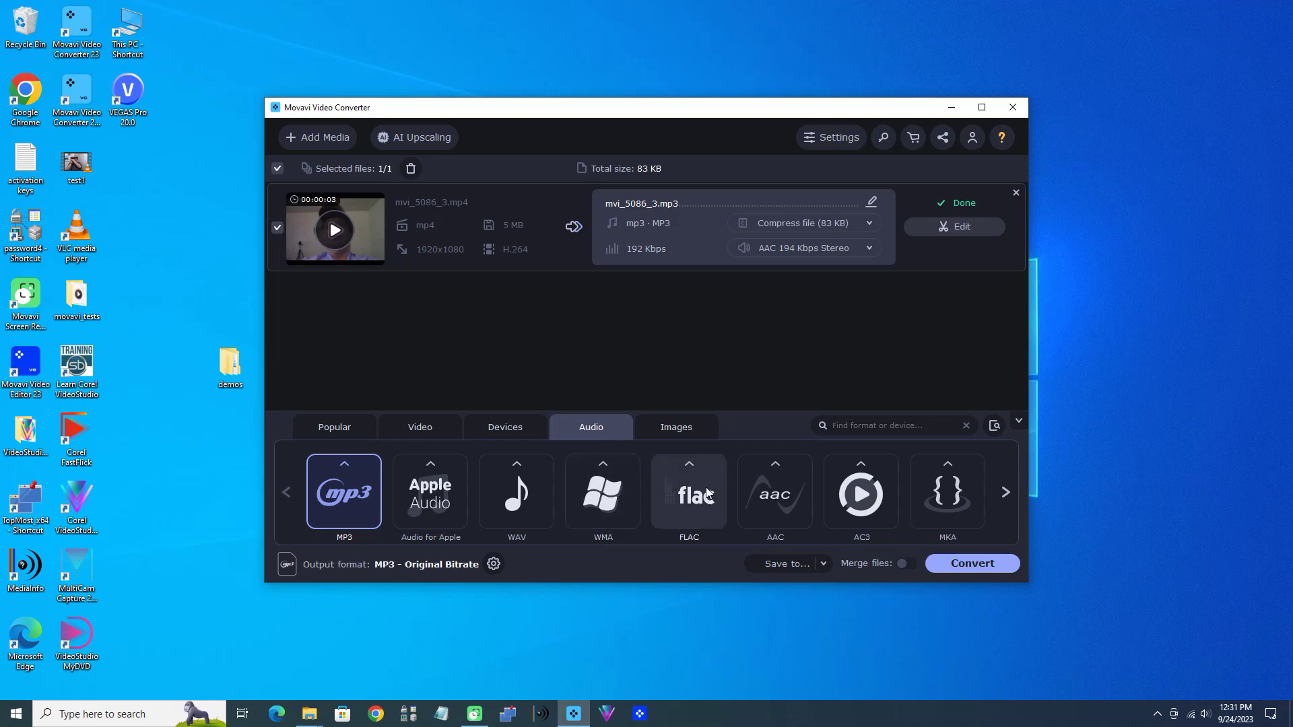
Step: Select the M2TS H.264 HD 720p video preset from the last page of formats
{"action": "left_click", "coordinate": [433, 427]}
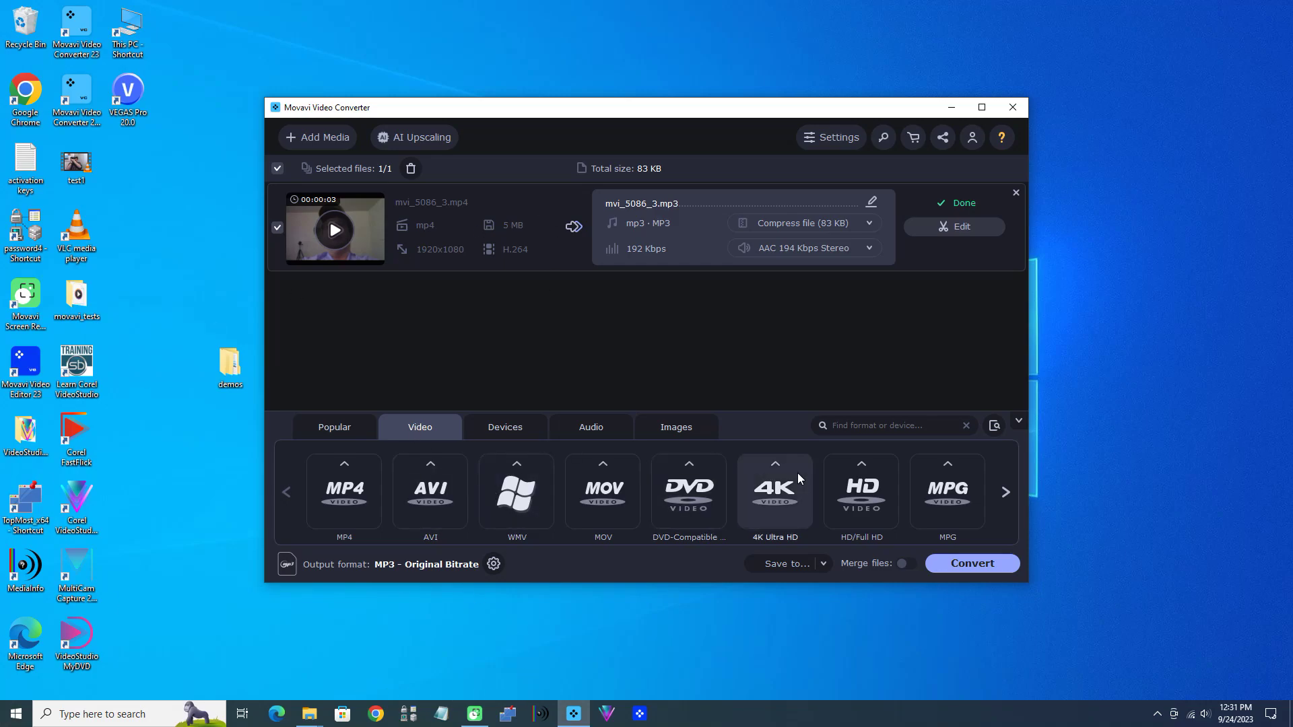
{"action": "left_click", "coordinate": [1007, 492]}
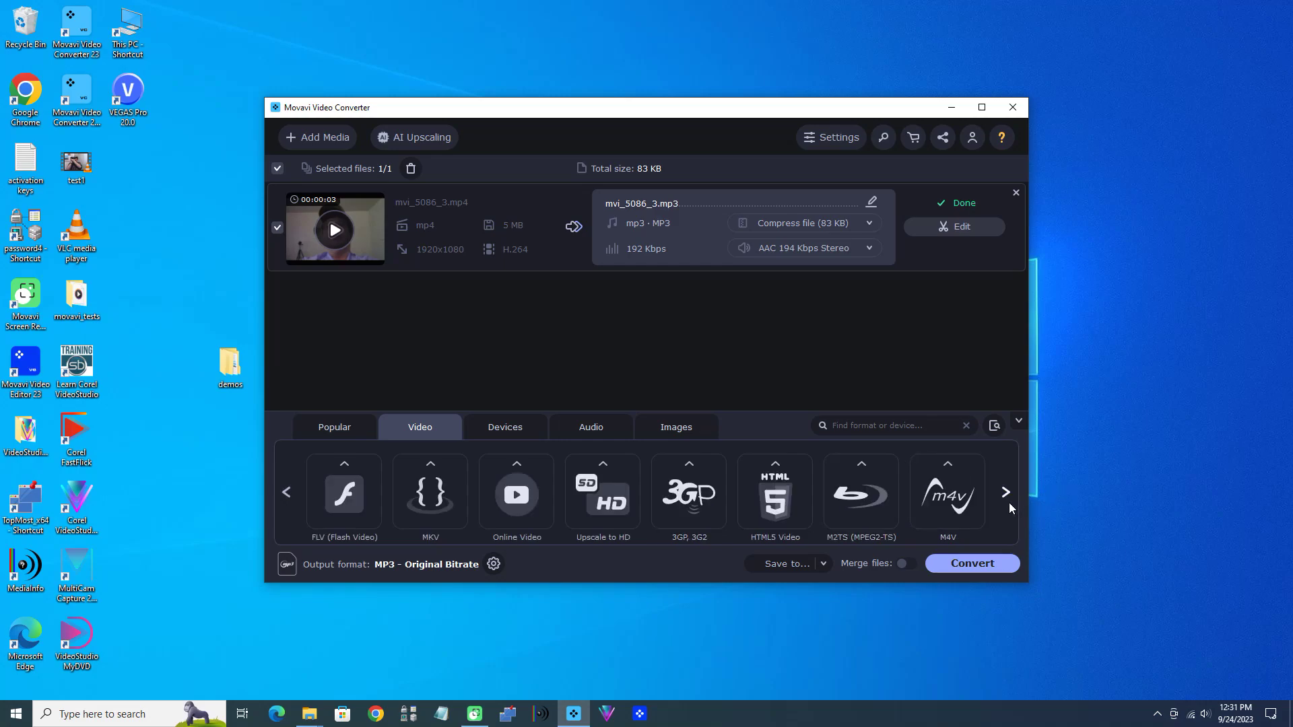
{"action": "left_click", "coordinate": [1012, 502]}
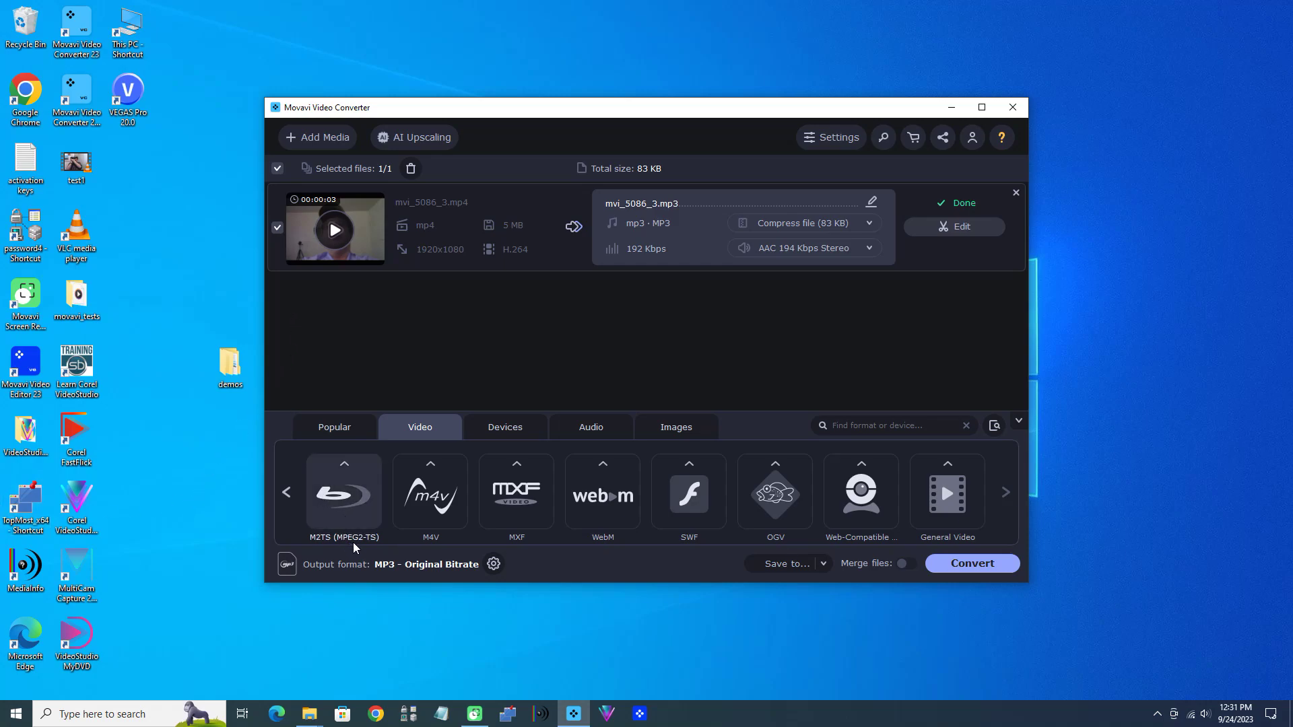
{"action": "left_click", "coordinate": [357, 502]}
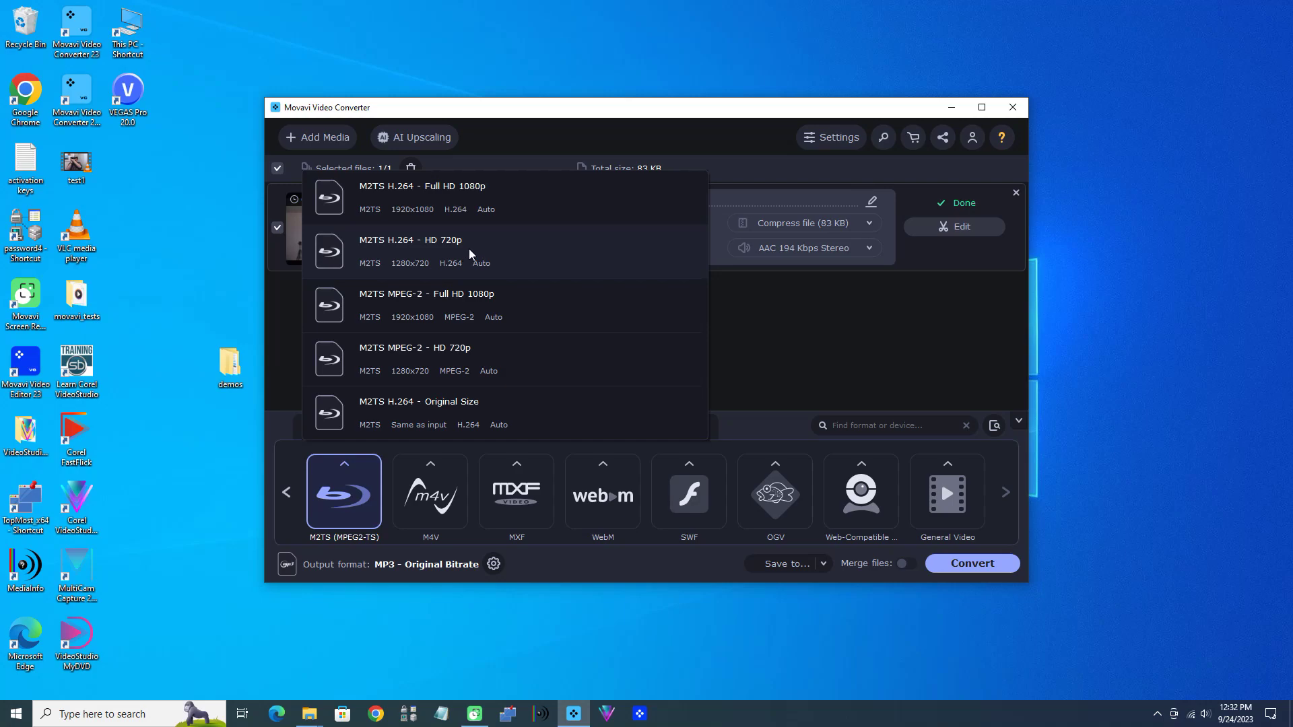
{"action": "left_click", "coordinate": [470, 254]}
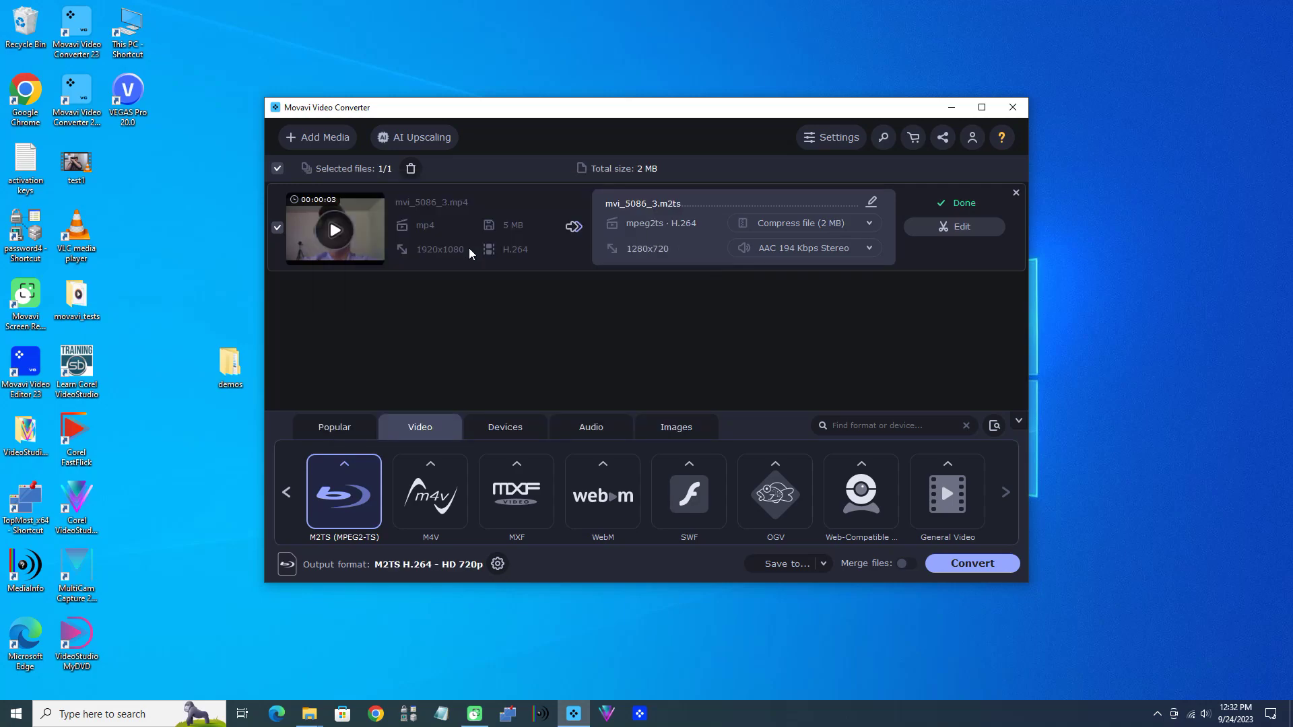
{"action": "left_click", "coordinate": [958, 570]}
{"action": "left_click", "coordinate": [871, 202]}
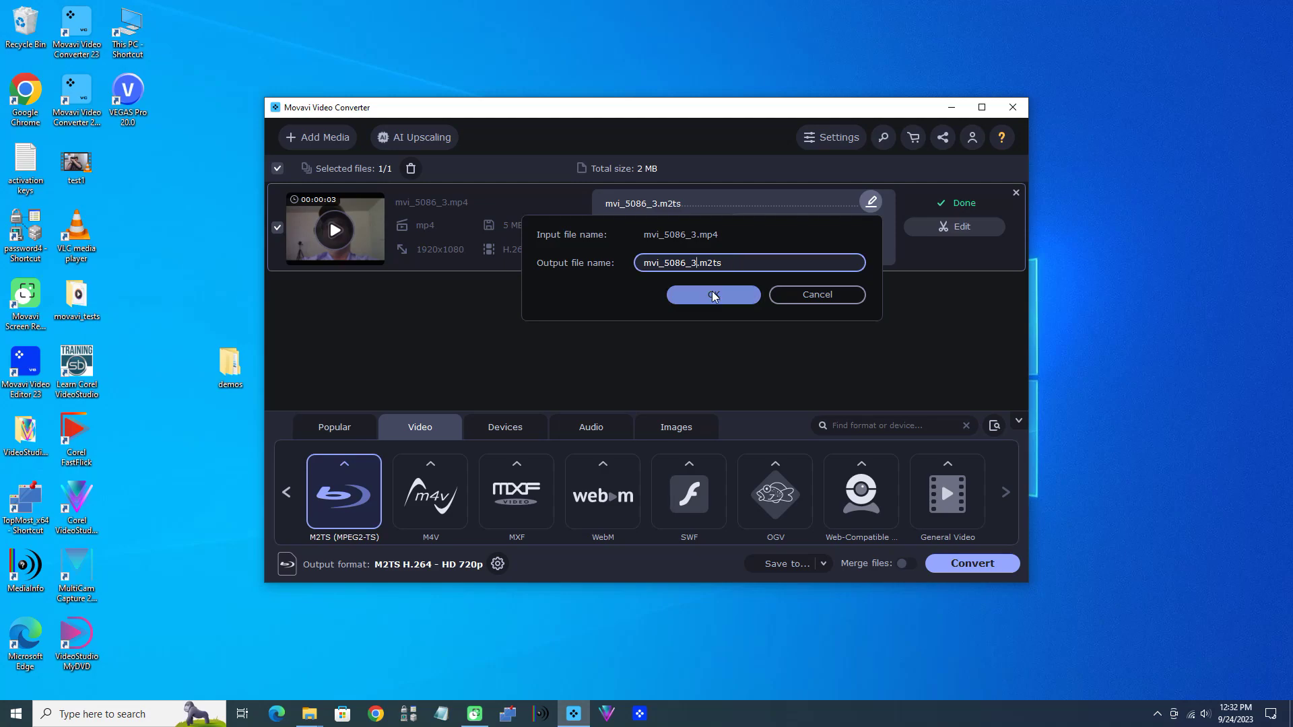
{"action": "left_click", "coordinate": [714, 296]}
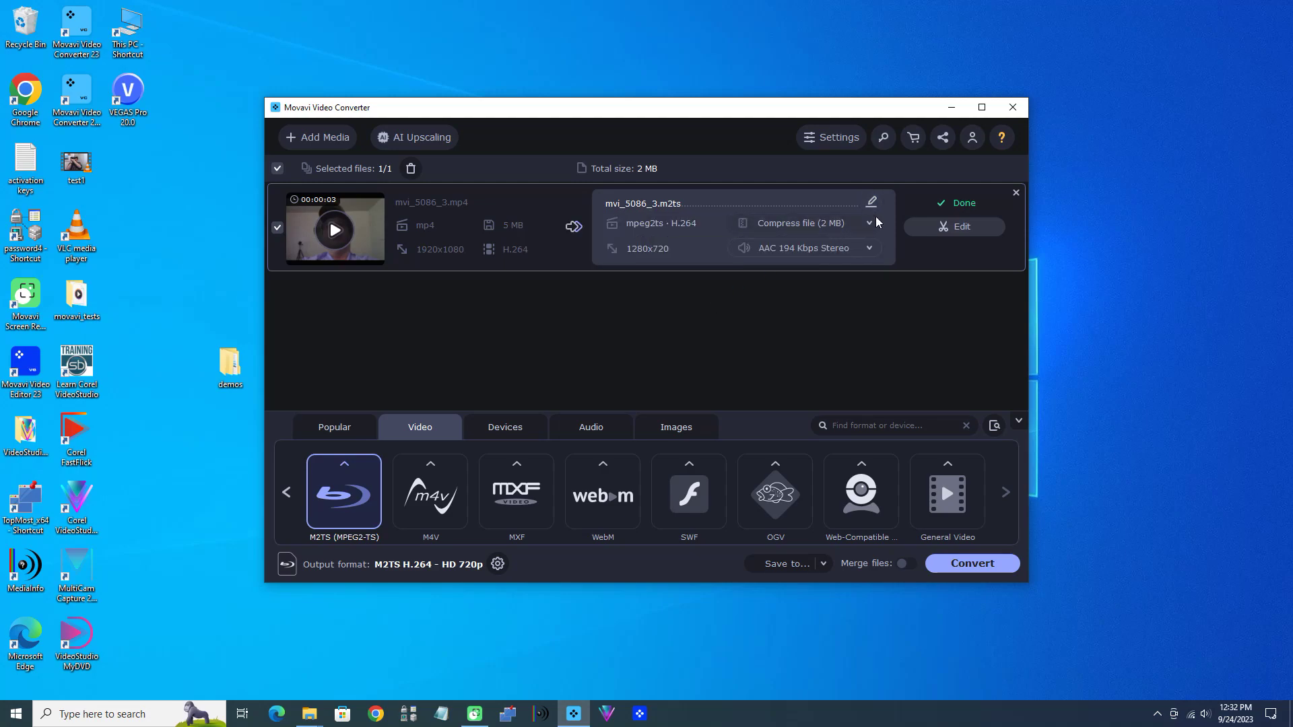
{"action": "left_click", "coordinate": [869, 223]}
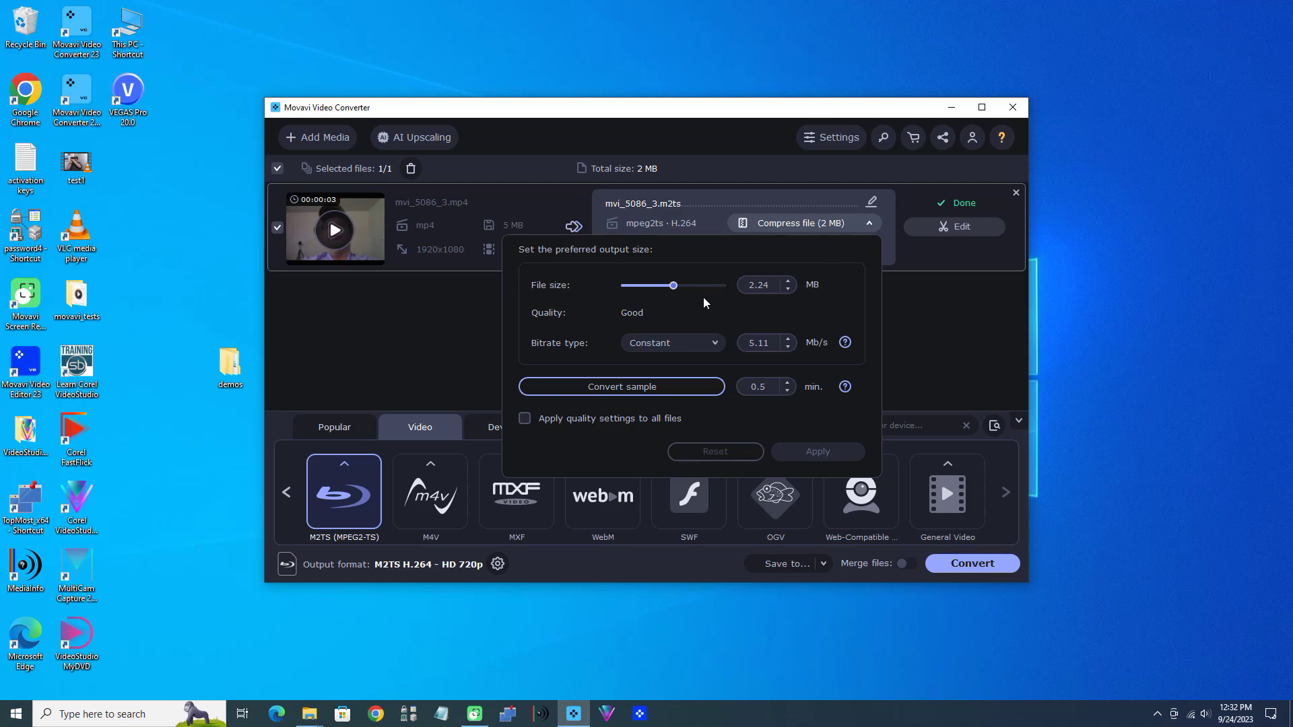
{"action": "left_click", "coordinate": [674, 345]}
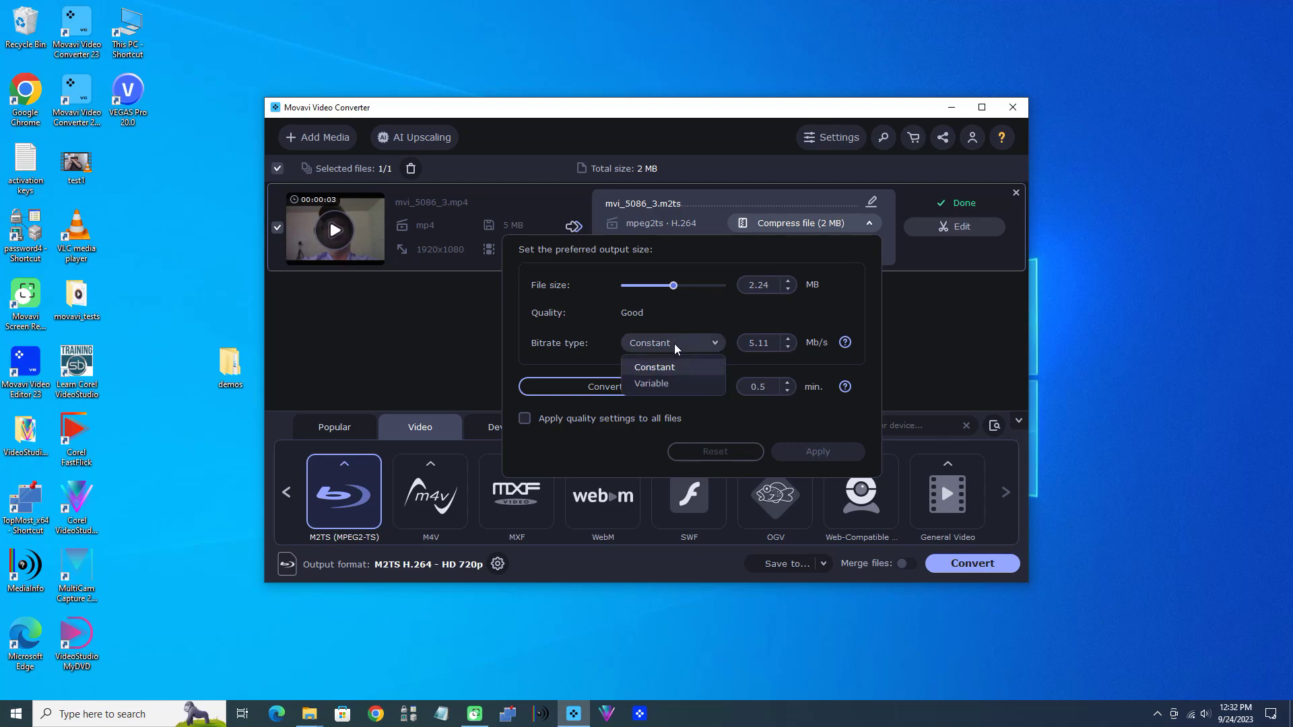
{"action": "left_click", "coordinate": [686, 338]}
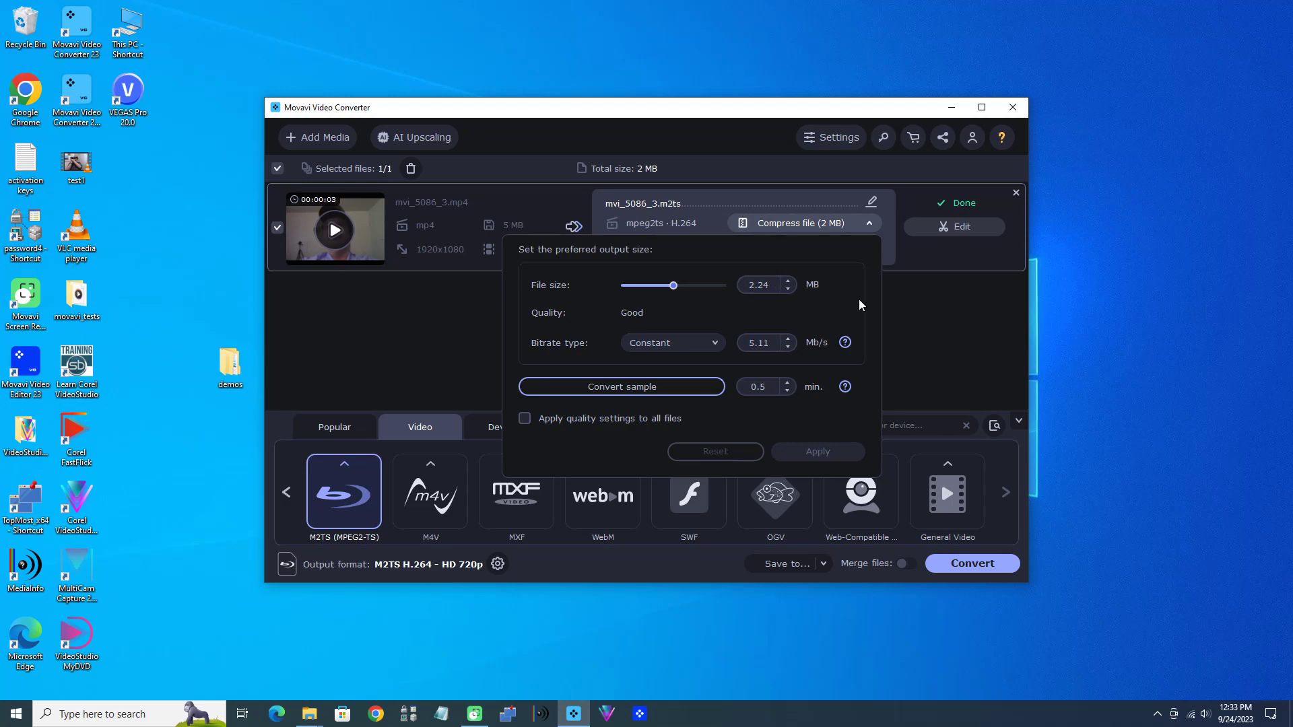
{"action": "left_click", "coordinate": [930, 361]}
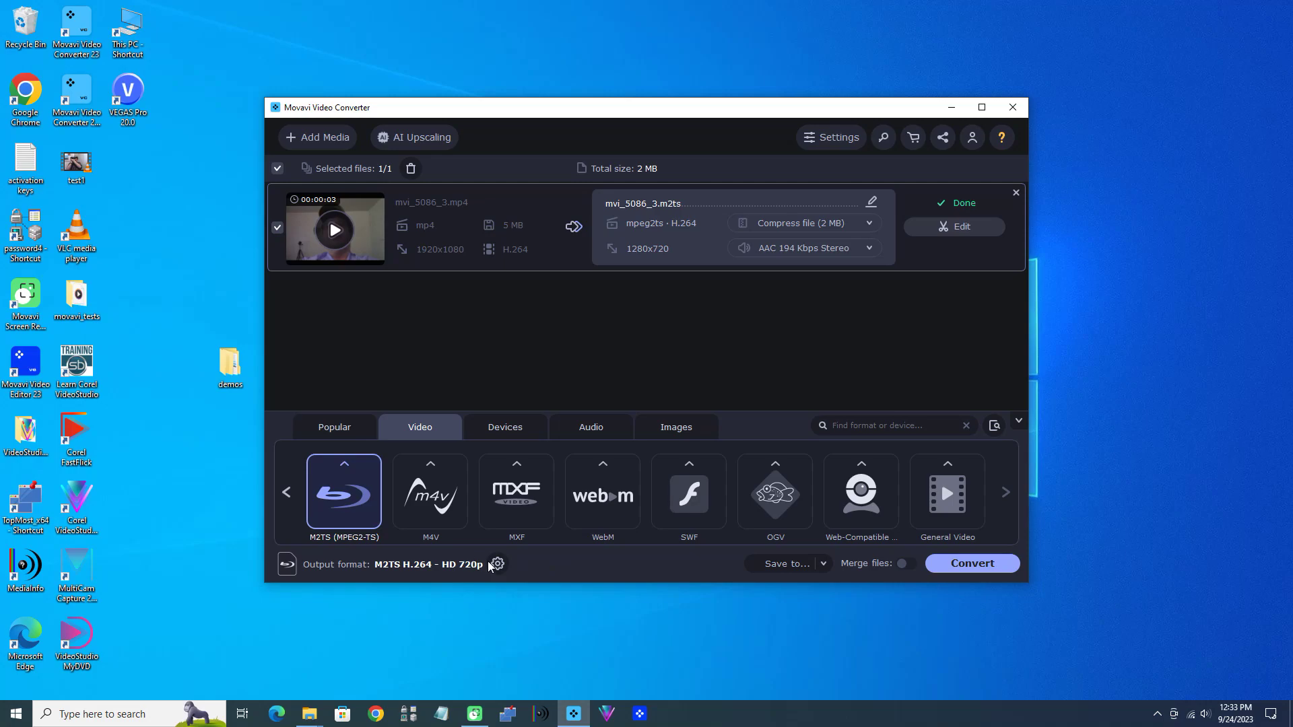
{"action": "left_click", "coordinate": [497, 563]}
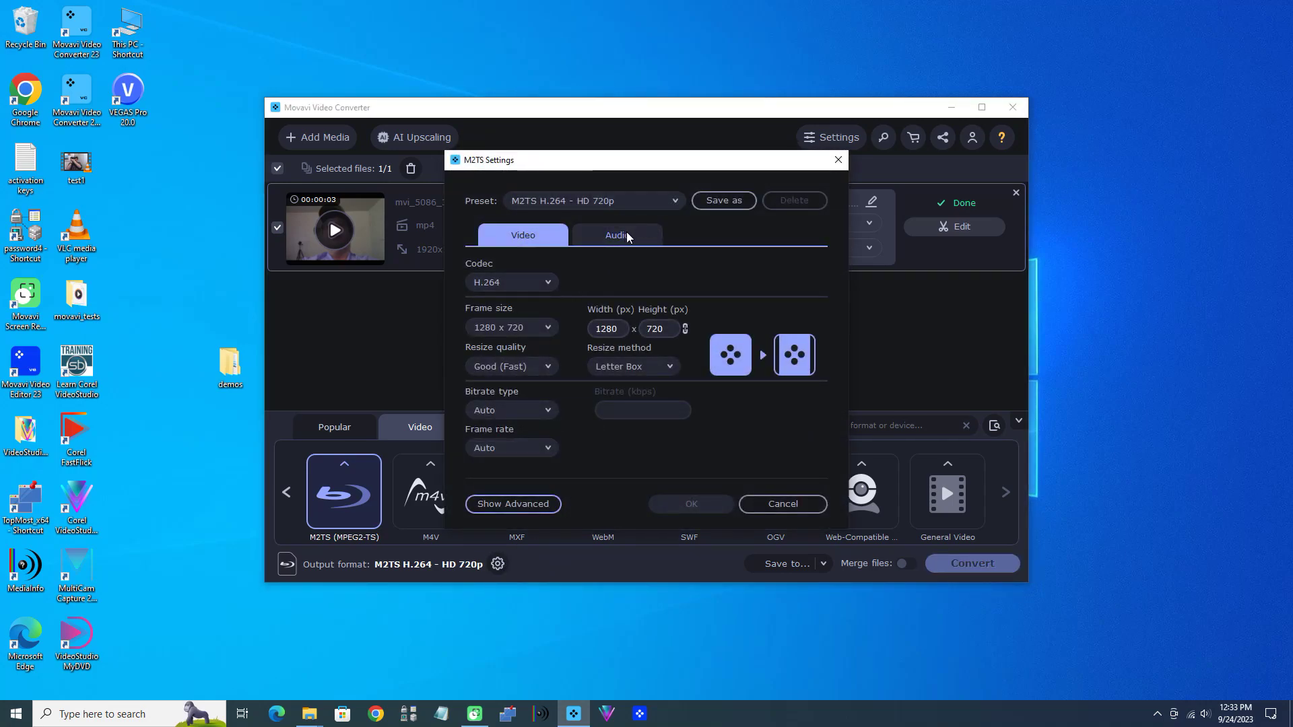
{"action": "left_click", "coordinate": [627, 233]}
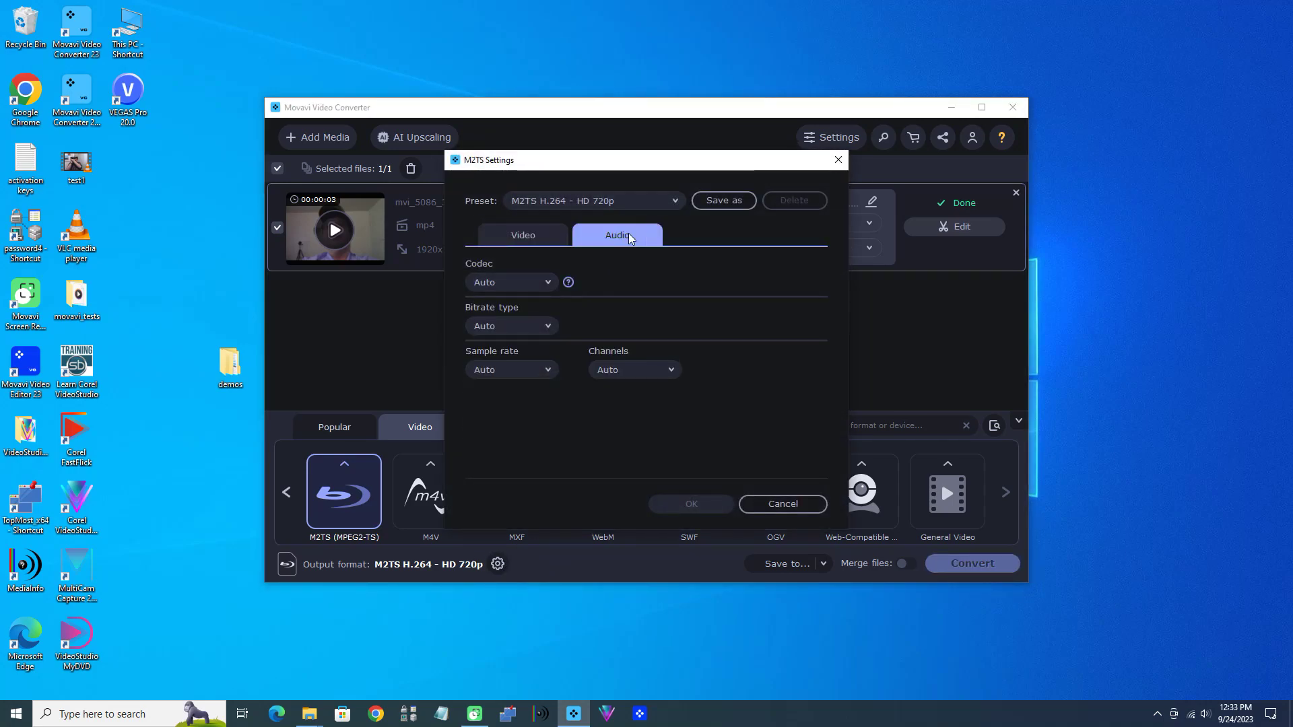
{"action": "left_click", "coordinate": [539, 233]}
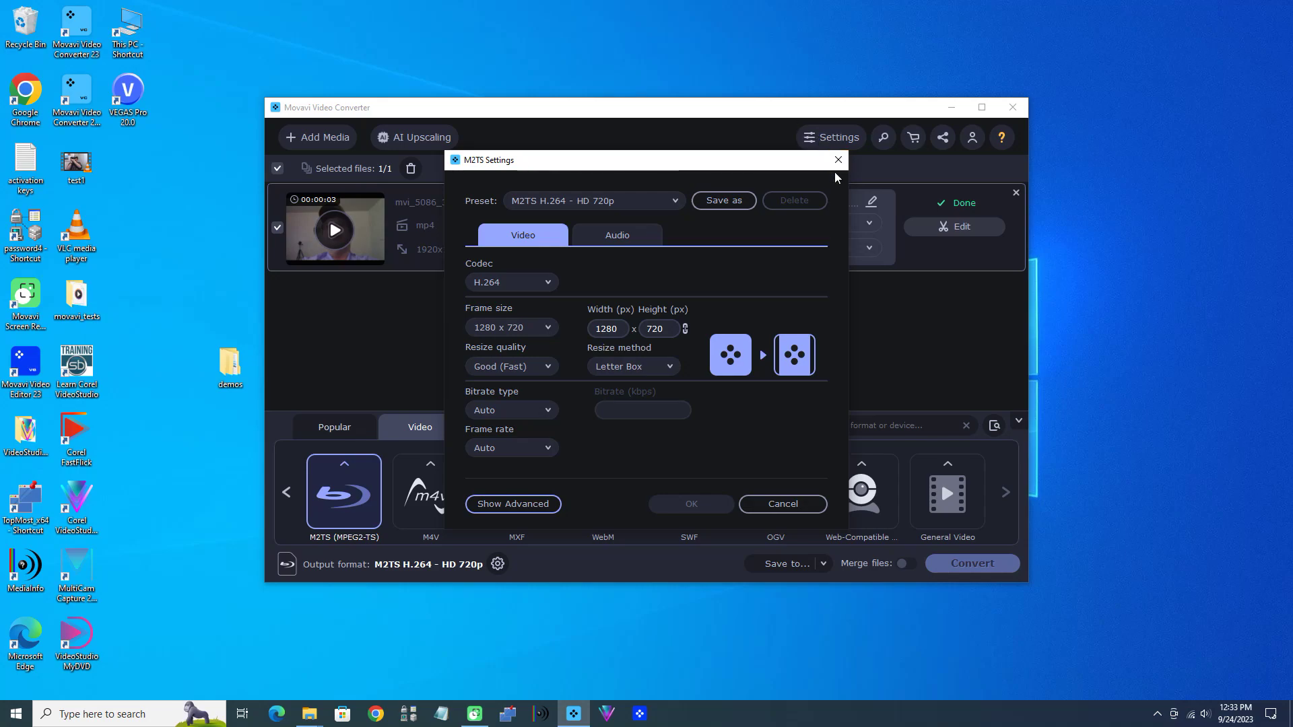
{"action": "left_click", "coordinate": [838, 160]}
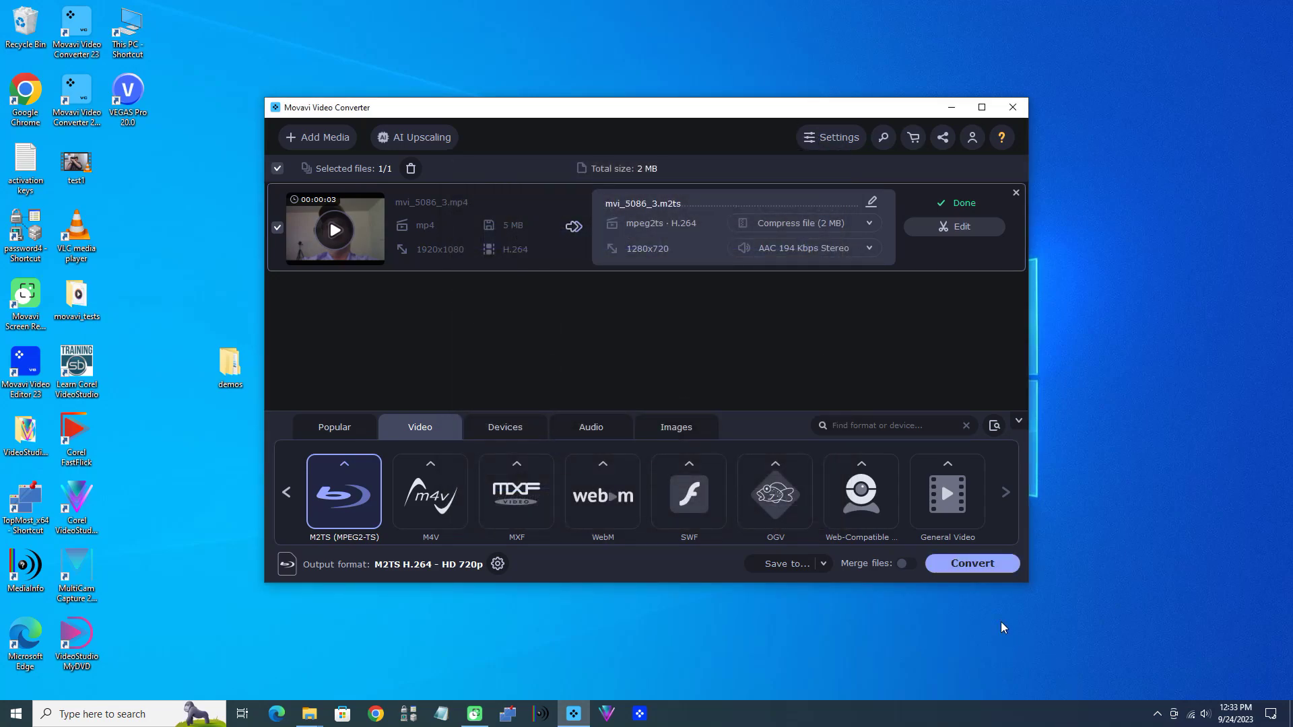
Step: Convert to M2TS 720p and play the new mvi_5086_3 video from movavi_tests
{"action": "left_click", "coordinate": [983, 566]}
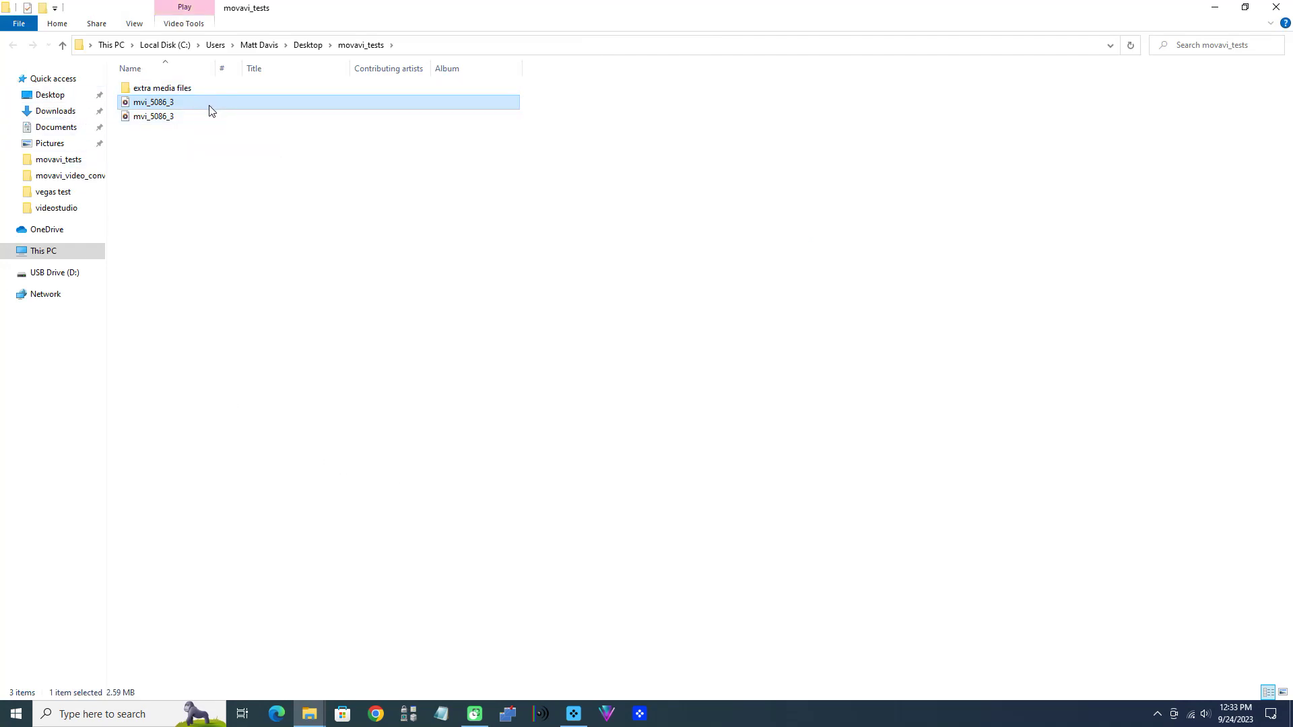
{"action": "double_click", "coordinate": [156, 105]}
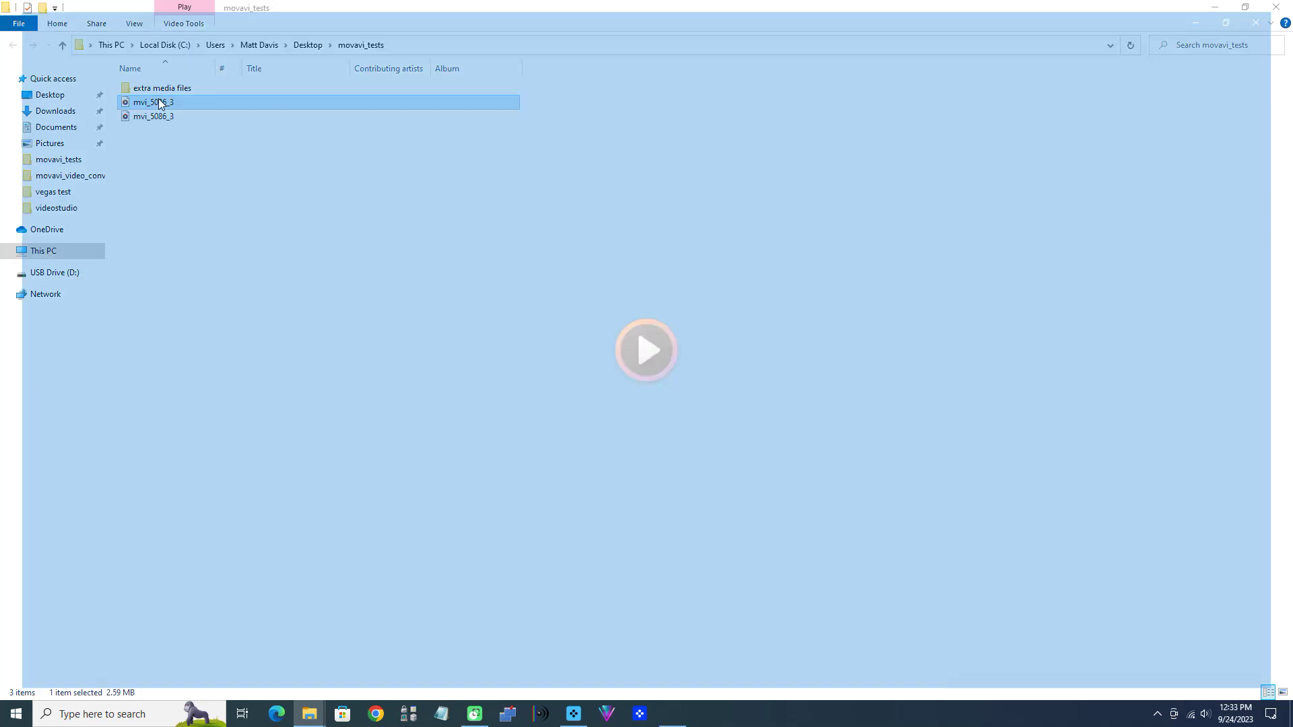